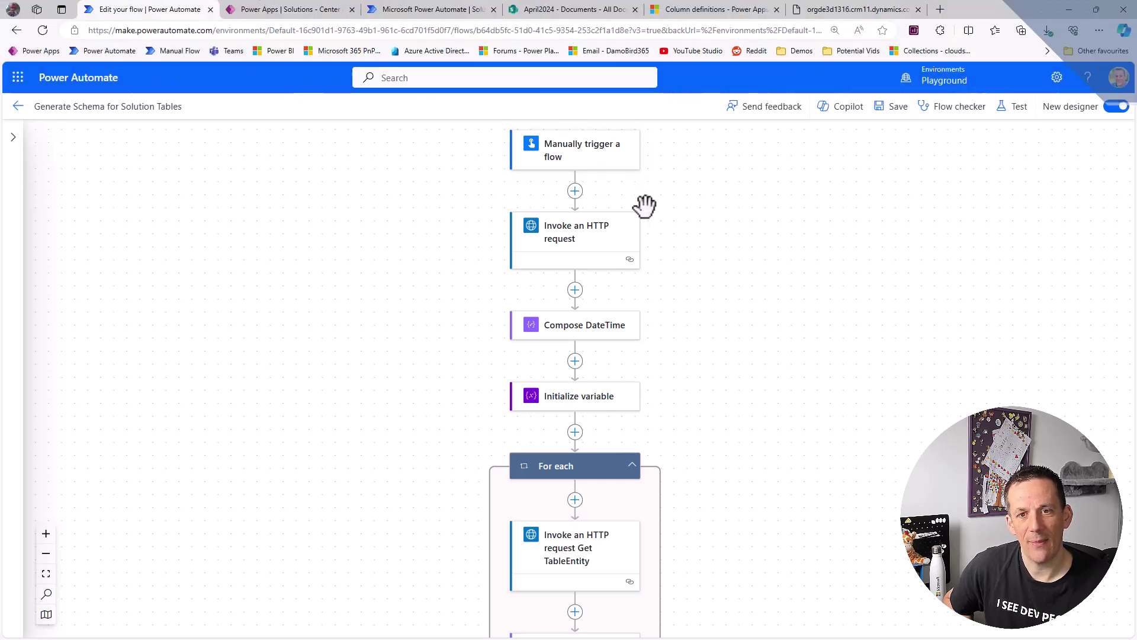
Review the Select step's column mapping, then switch to the Center of Excellence - Core Components solution objects
mouse_move(630, 259)
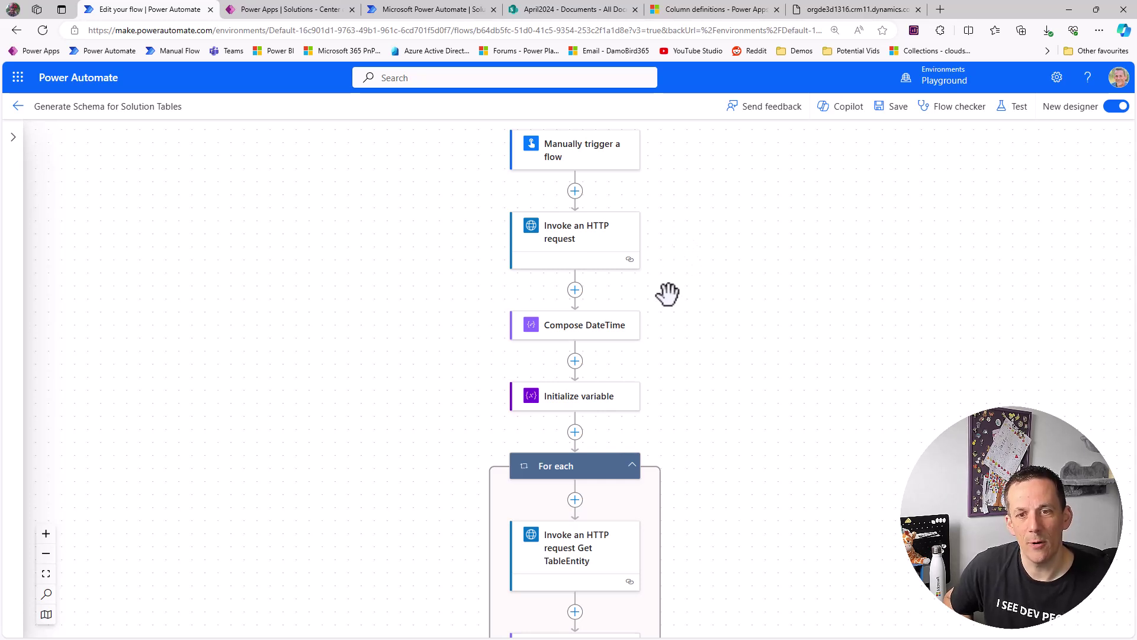
scroll(671, 317, down, 3)
scroll(671, 317, down, 8)
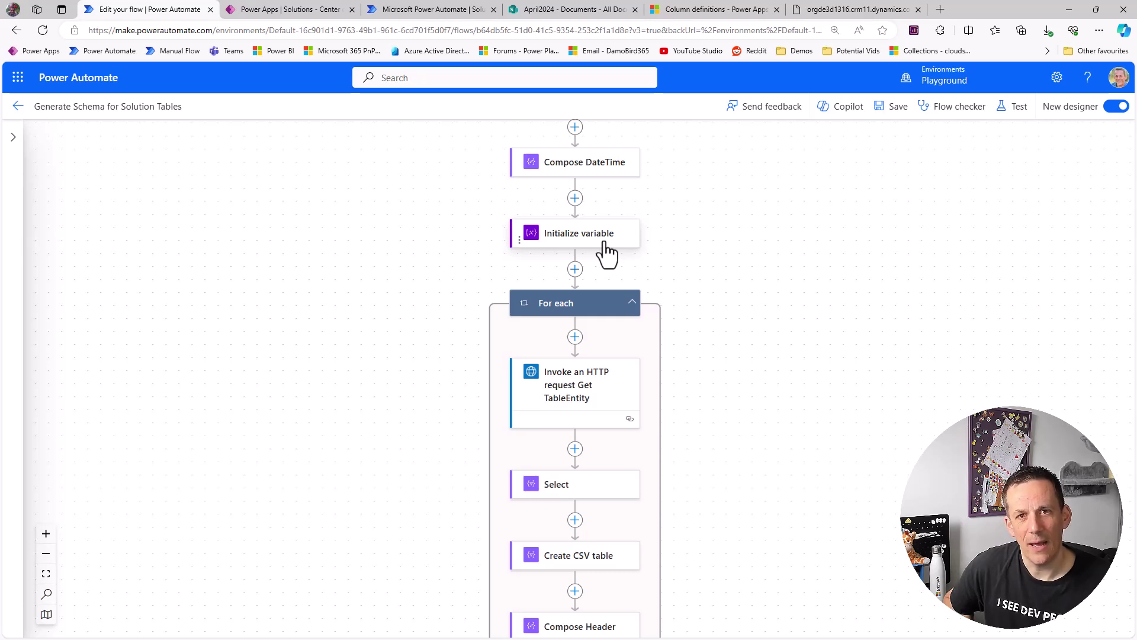
scroll(606, 254, down, 2)
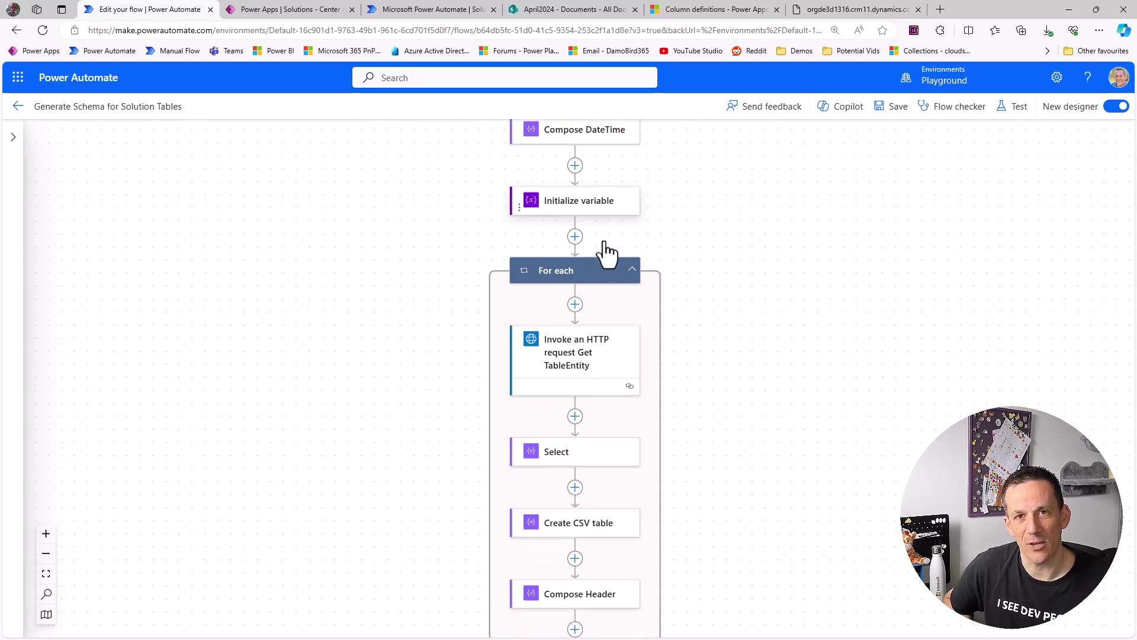
scroll(608, 249, down, 3)
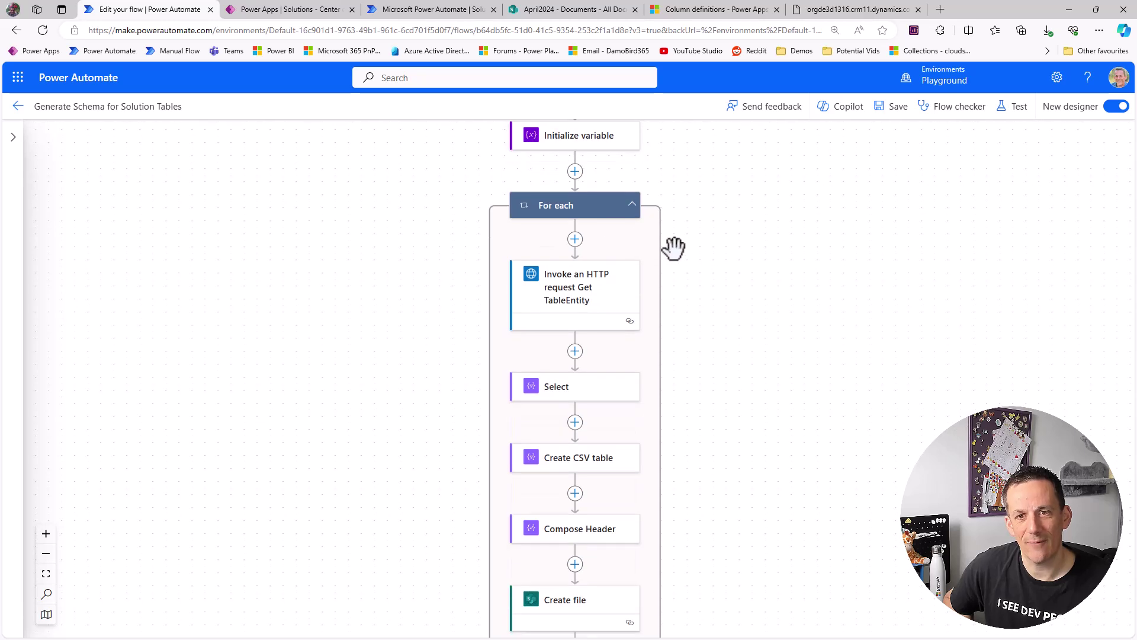
scroll(704, 248, down, 1)
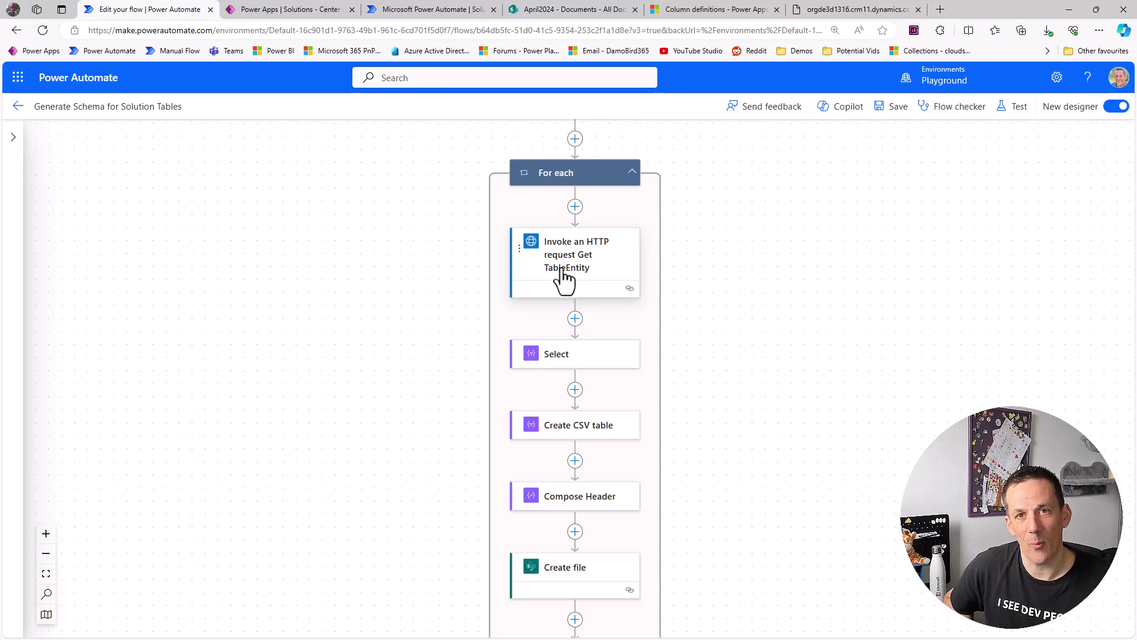
click(585, 363)
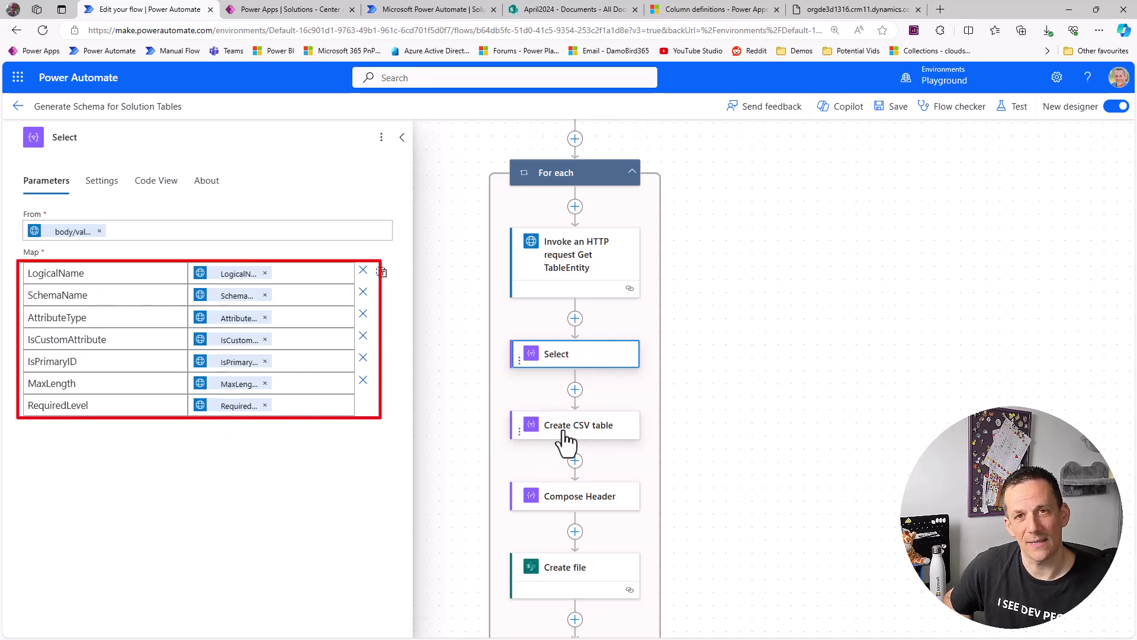
scroll(628, 456, down, 1)
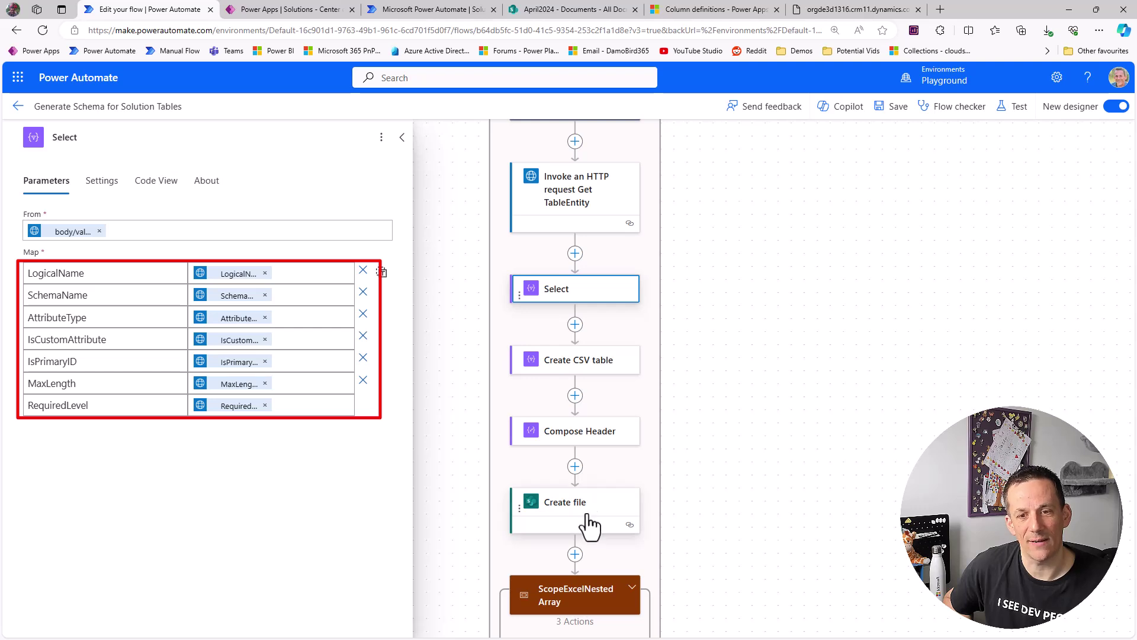
scroll(589, 524, down, 4)
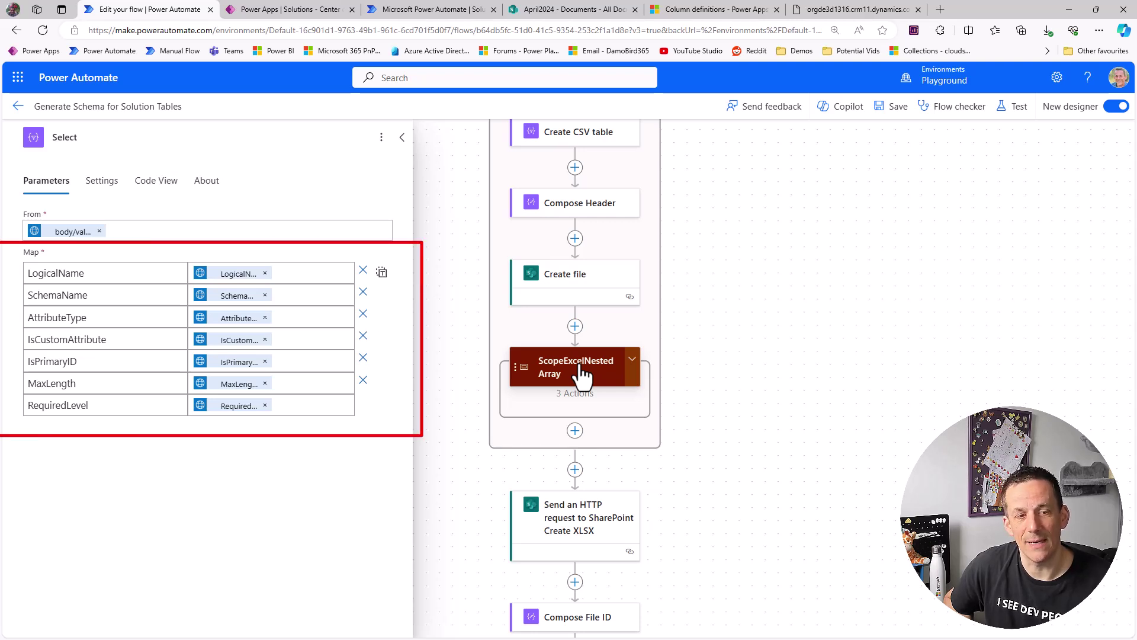
scroll(582, 375, down, 3)
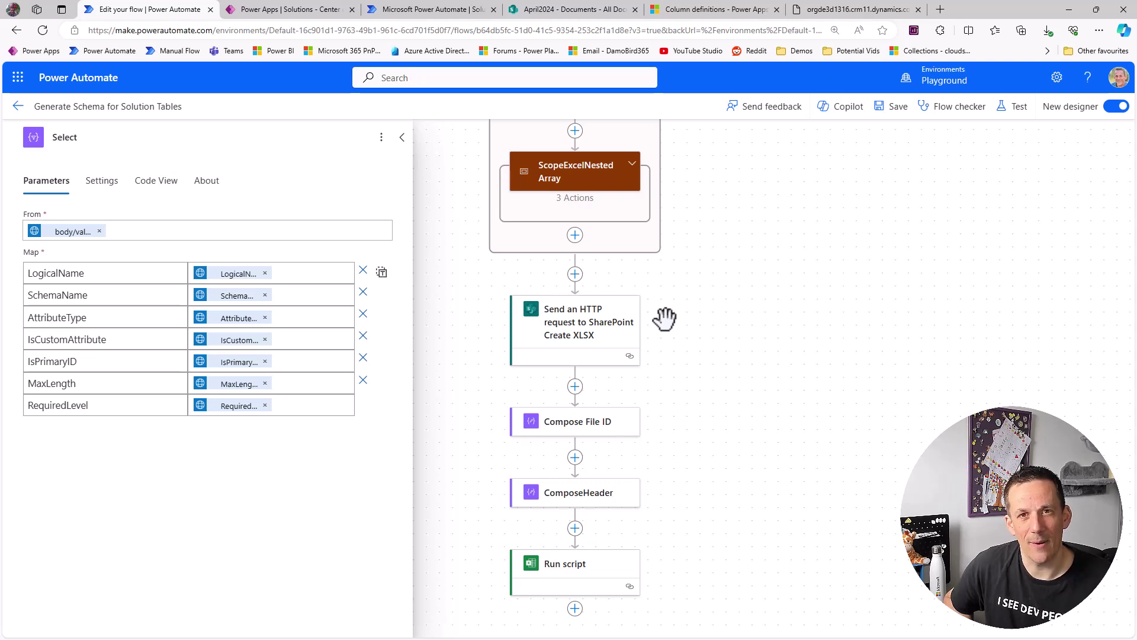
scroll(665, 318, down, 1)
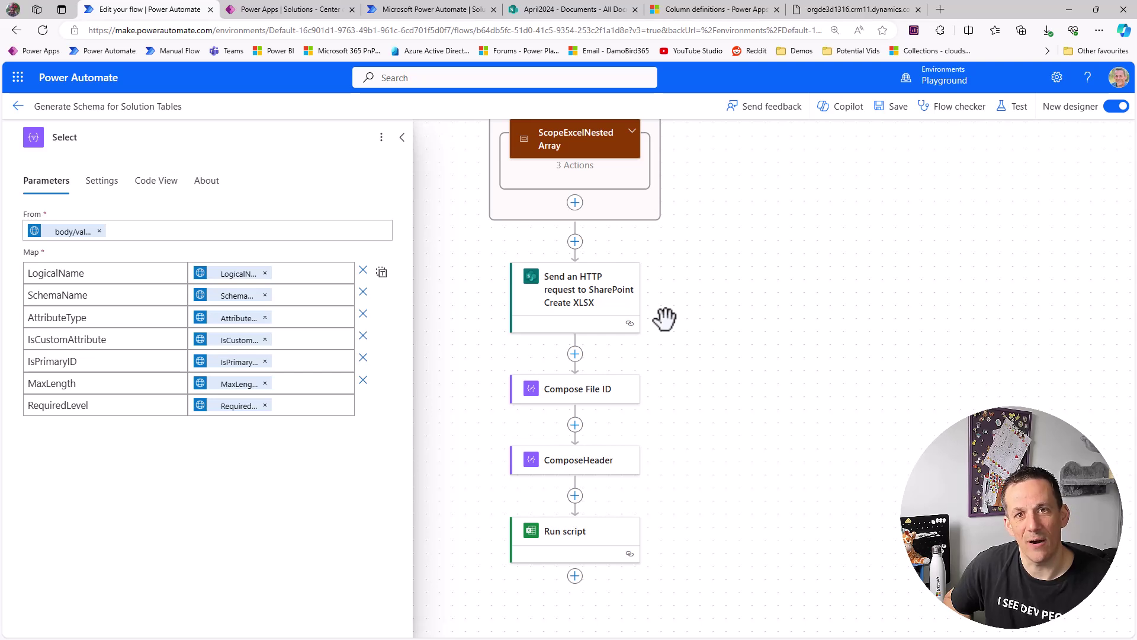
key(ctrl+Tab)
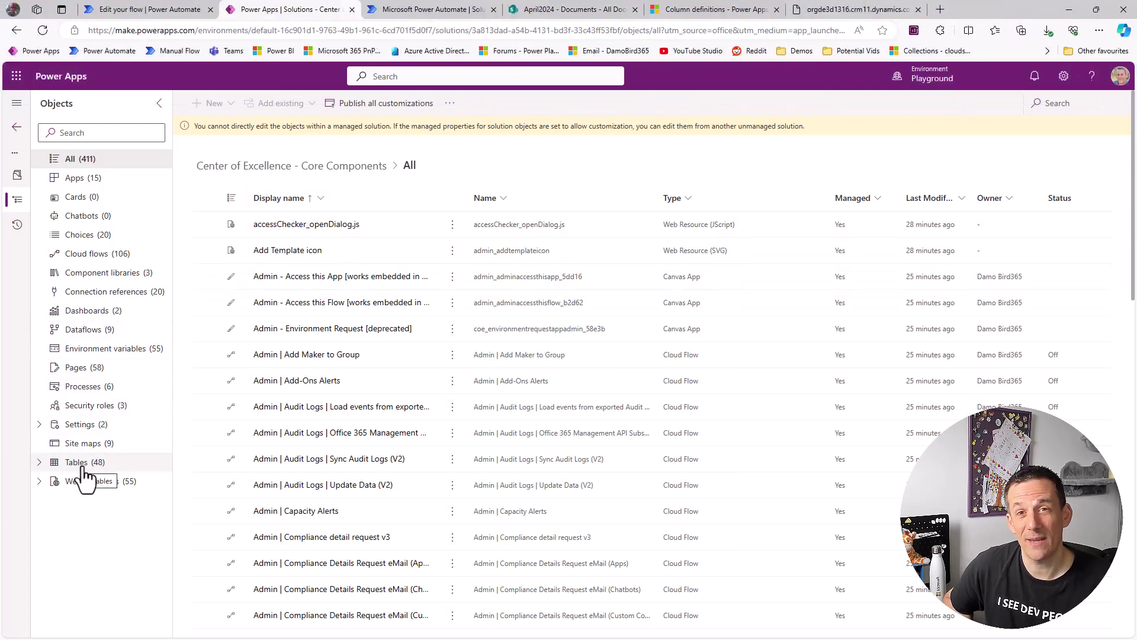
Copy the solution's GUID from the Tables view address and return to the flow
click(84, 468)
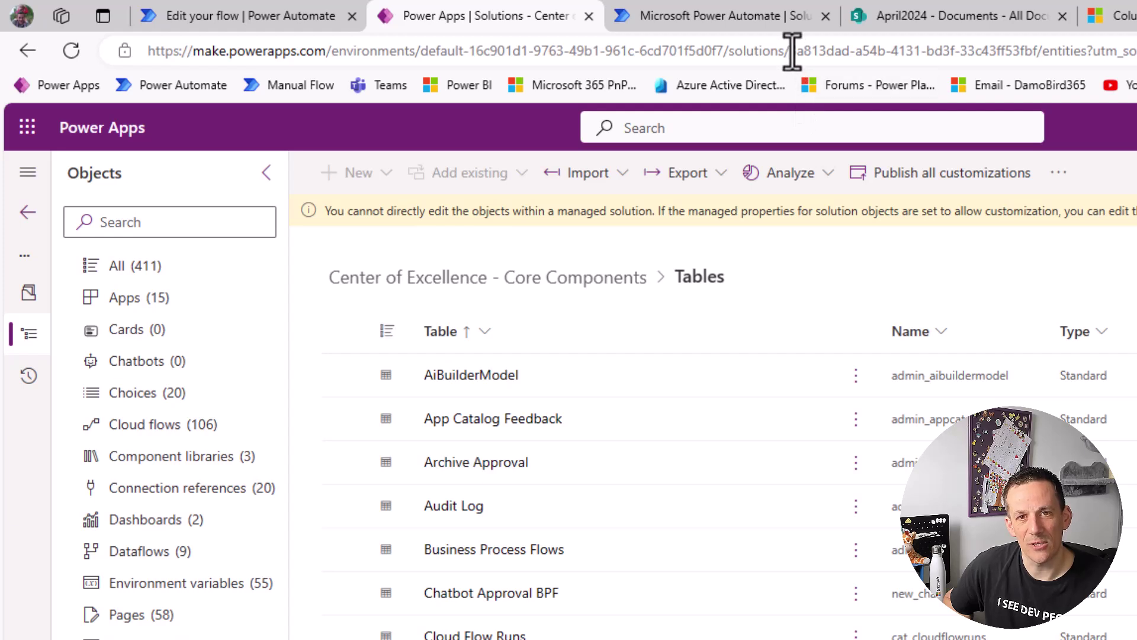
drag(791, 50, 1034, 51)
key(ctrl+c)
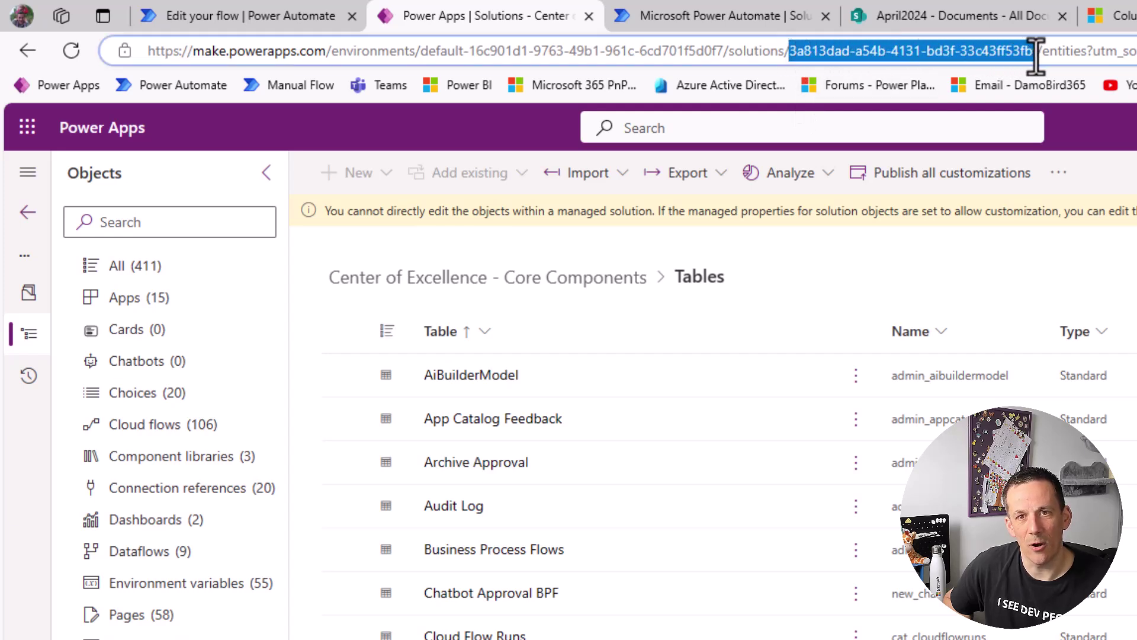
right_click(956, 49)
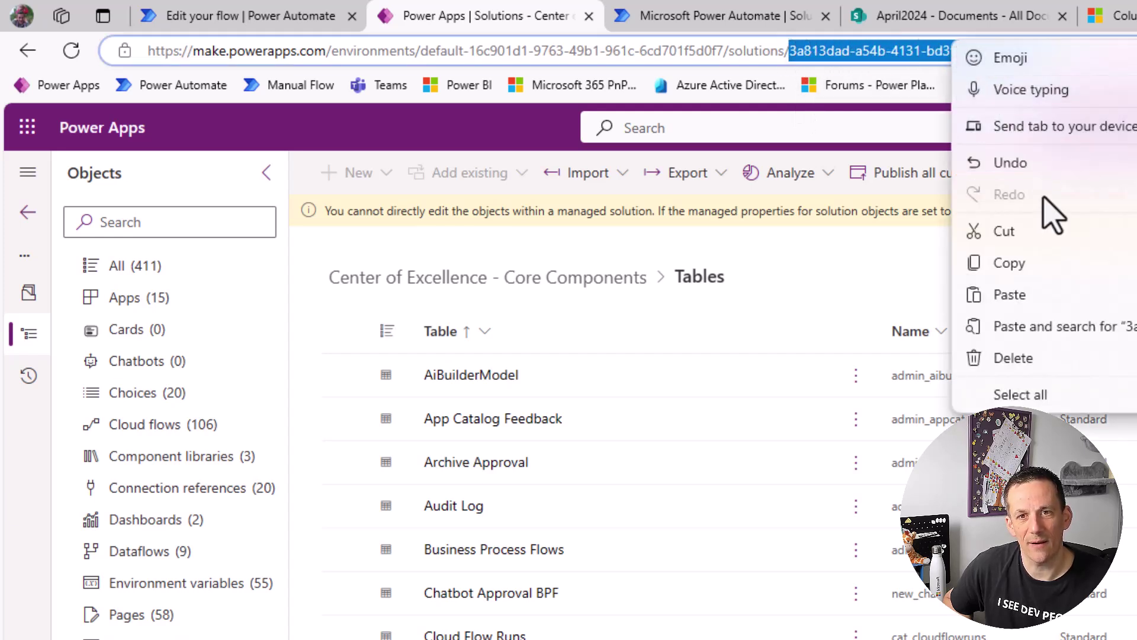
click(1006, 263)
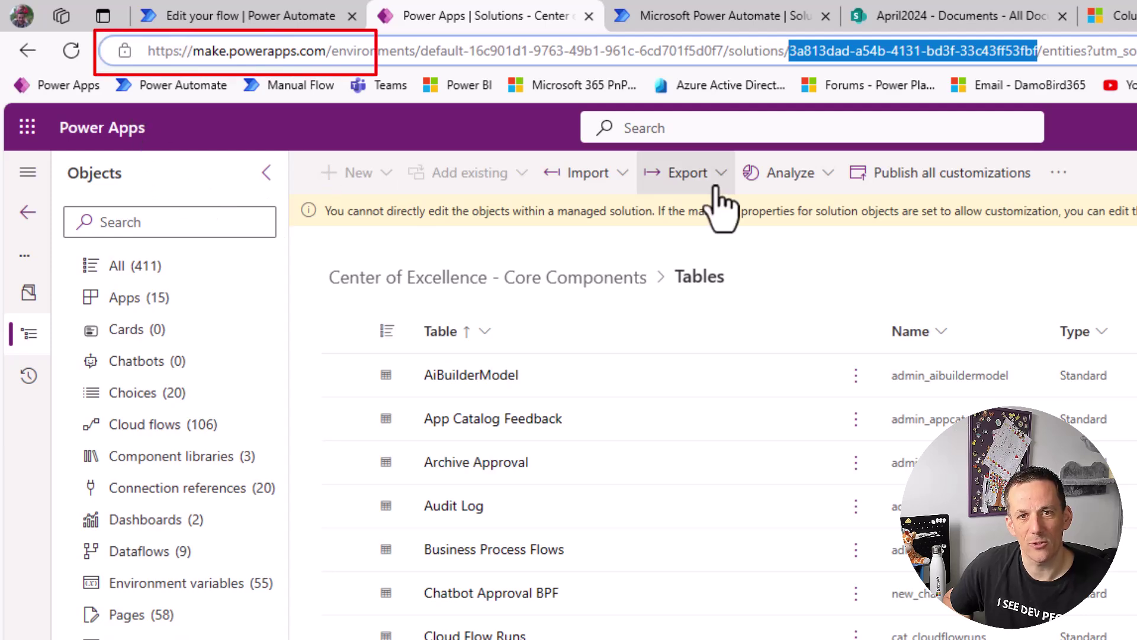
key(ctrl+Tab)
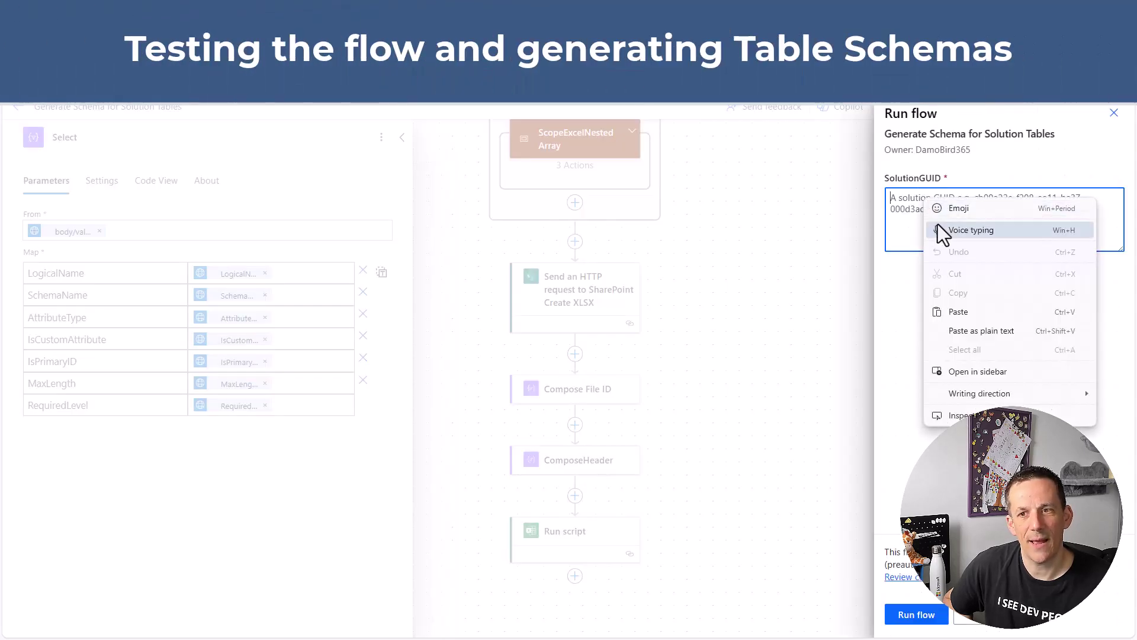
Paste the copied solution ID into SolutionGUID and run the flow through Run script
right_click(919, 193)
click(943, 312)
click(912, 616)
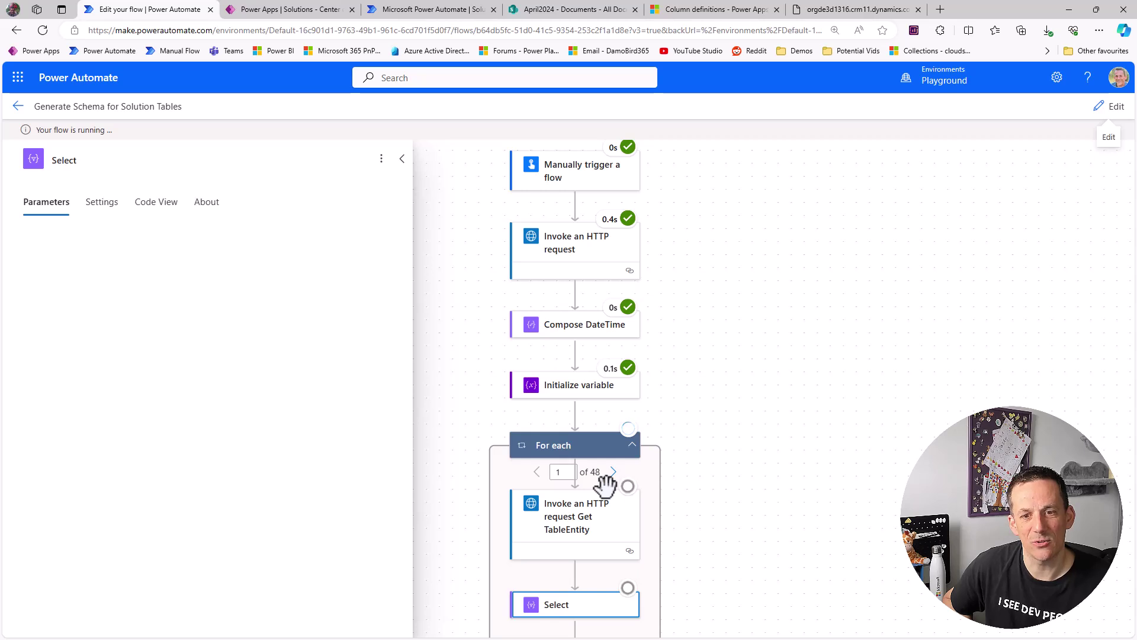
scroll(708, 471, down, 3)
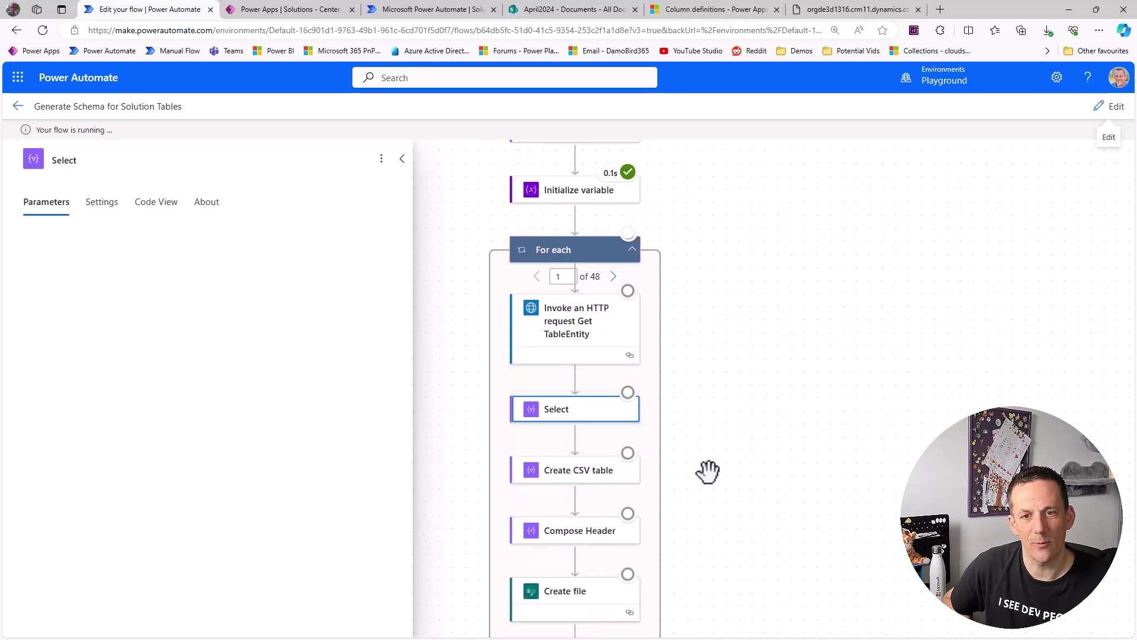
scroll(708, 470, down, 1)
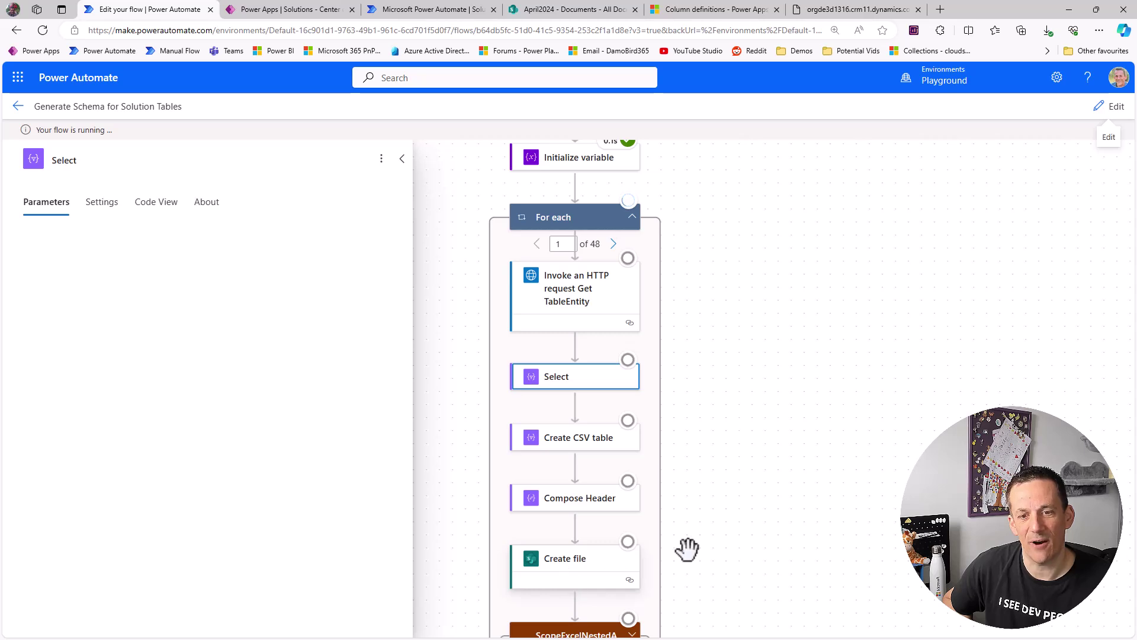
scroll(718, 538, down, 6)
scroll(701, 505, down, 1)
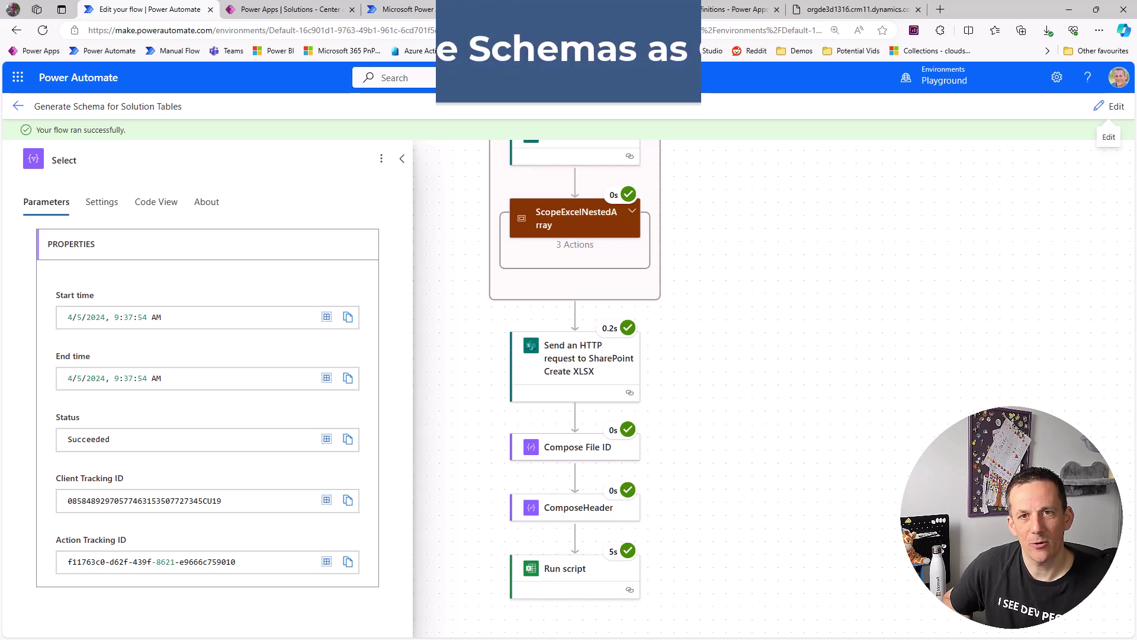
Open the run's timestamped folder in April2024 and view admin_flow.csv in Excel for the web
click(574, 9)
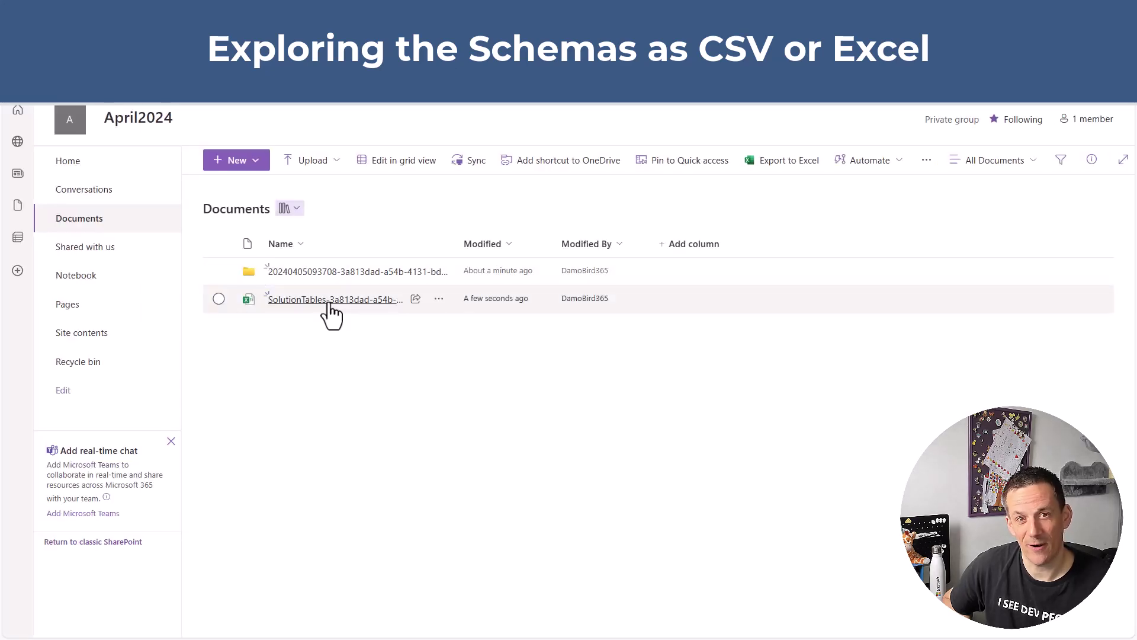
click(329, 272)
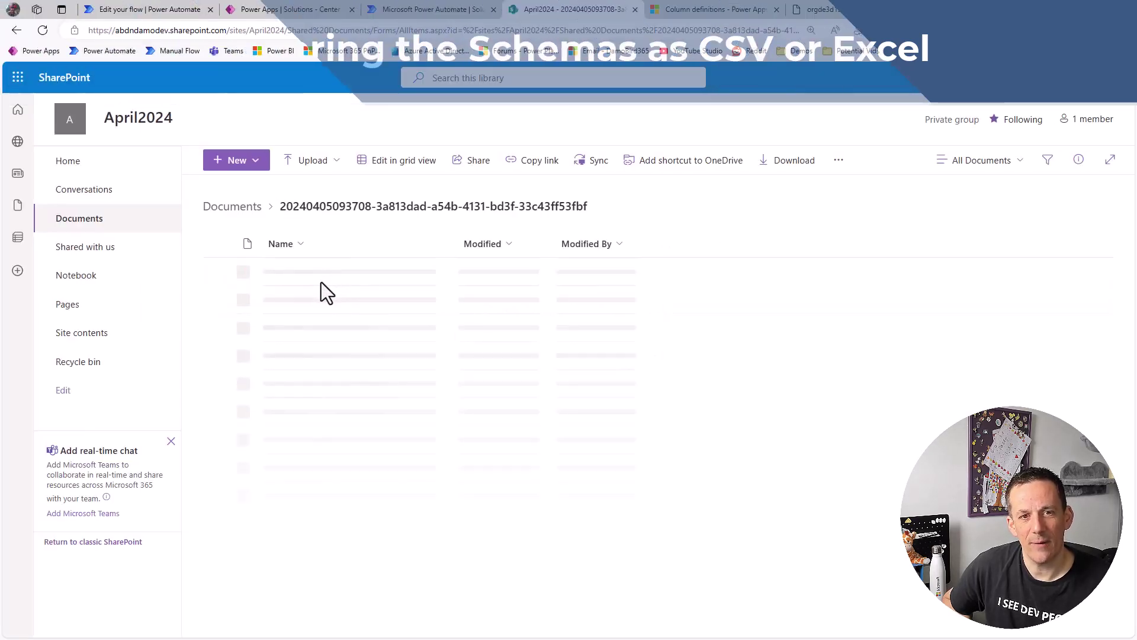
scroll(328, 435, down, 10)
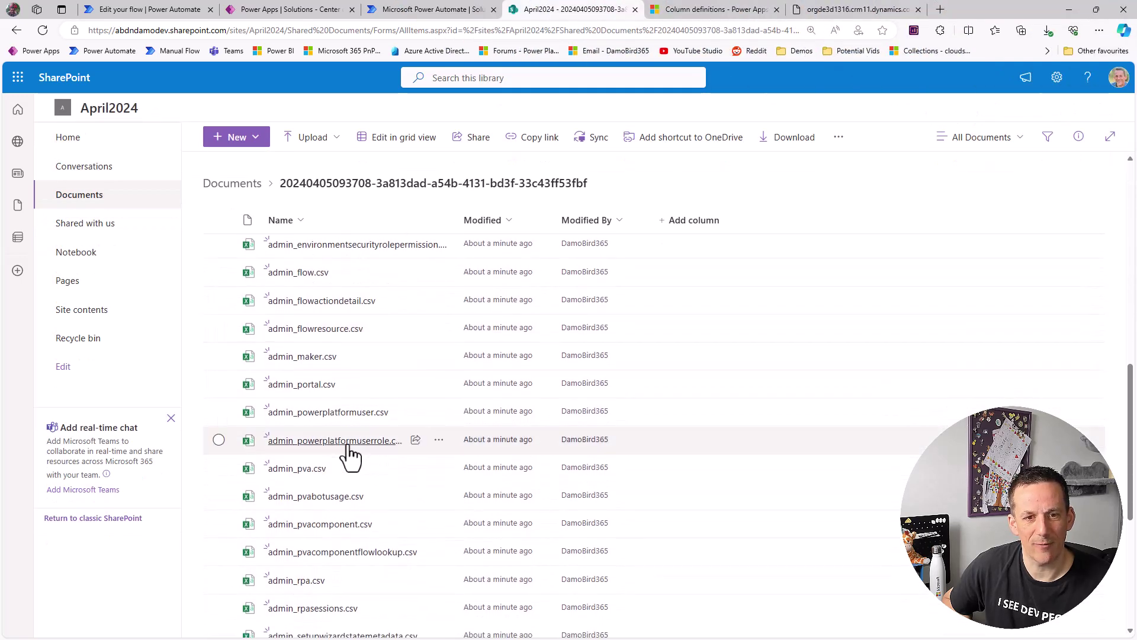
scroll(374, 407, up, 1)
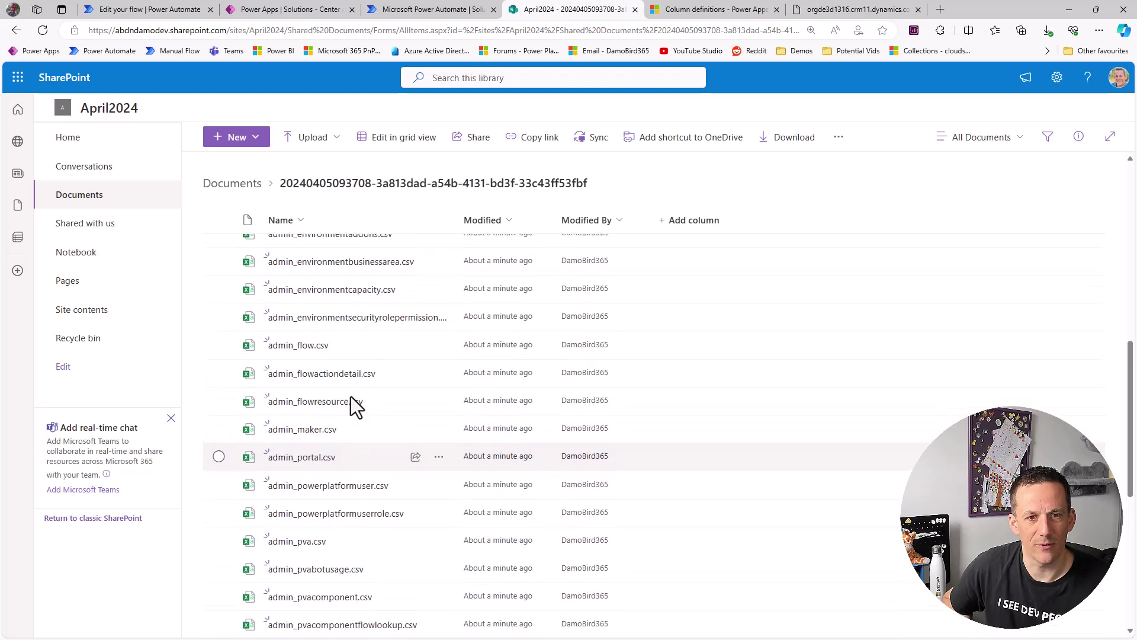
click(308, 345)
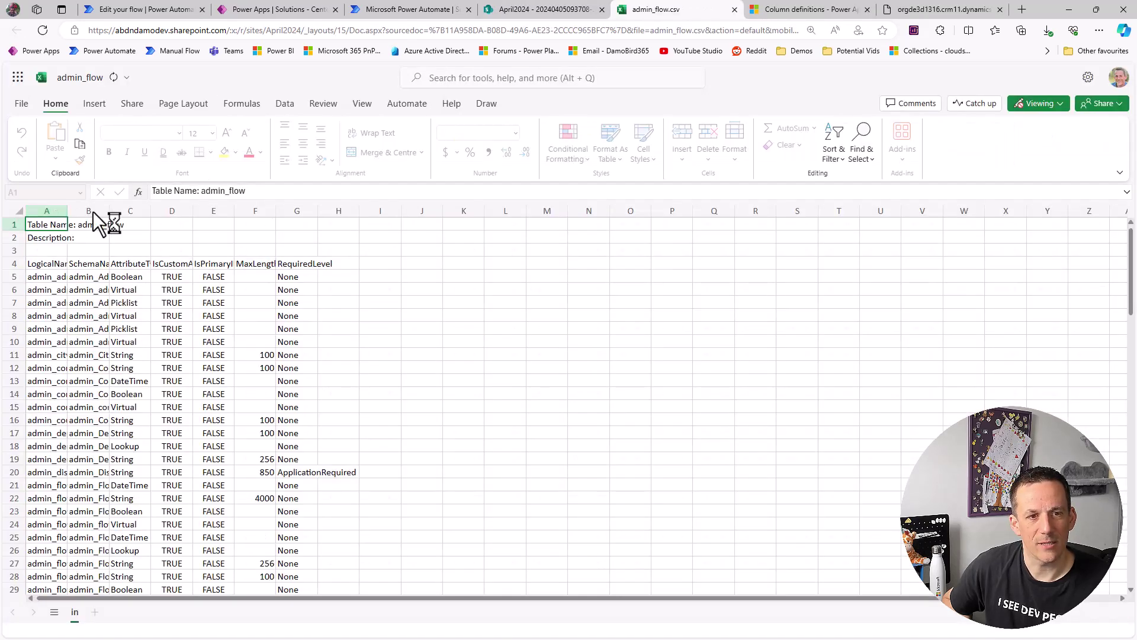
AutoFit columns A–D so logical names, schema names, AttributeType and IsCustomAttribute display fully
double_click(68, 211)
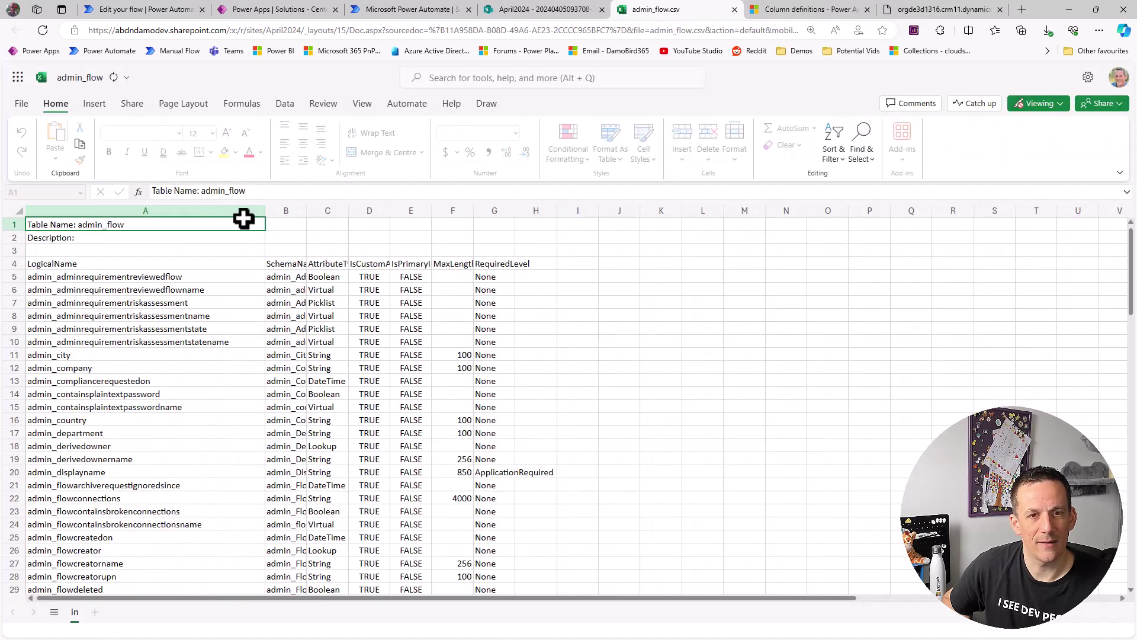
double_click(307, 211)
double_click(548, 210)
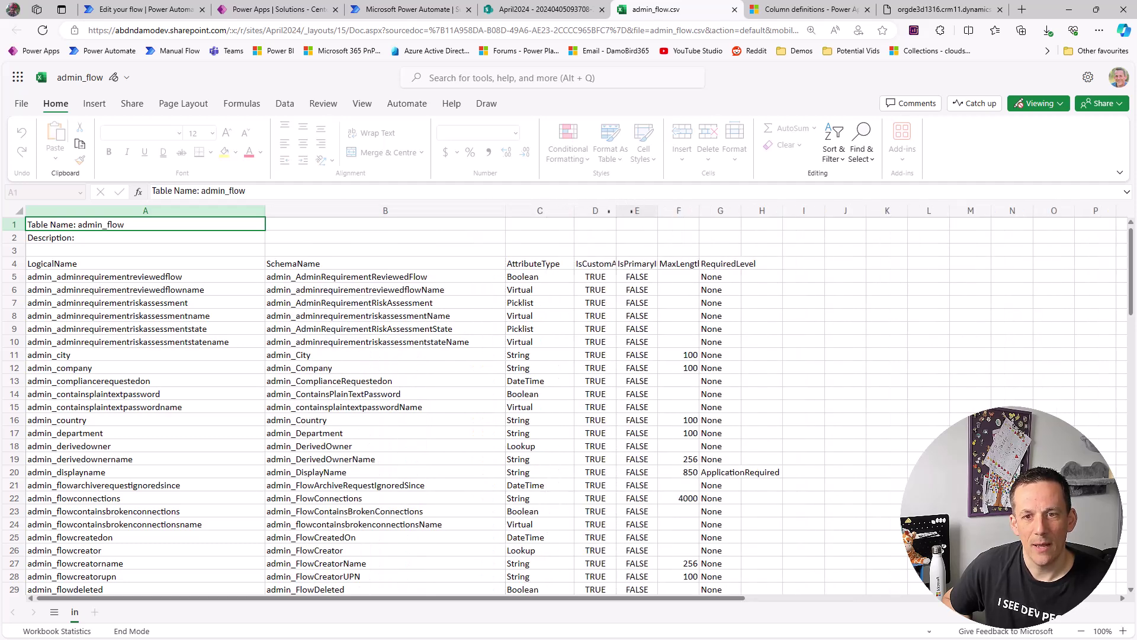
double_click(616, 211)
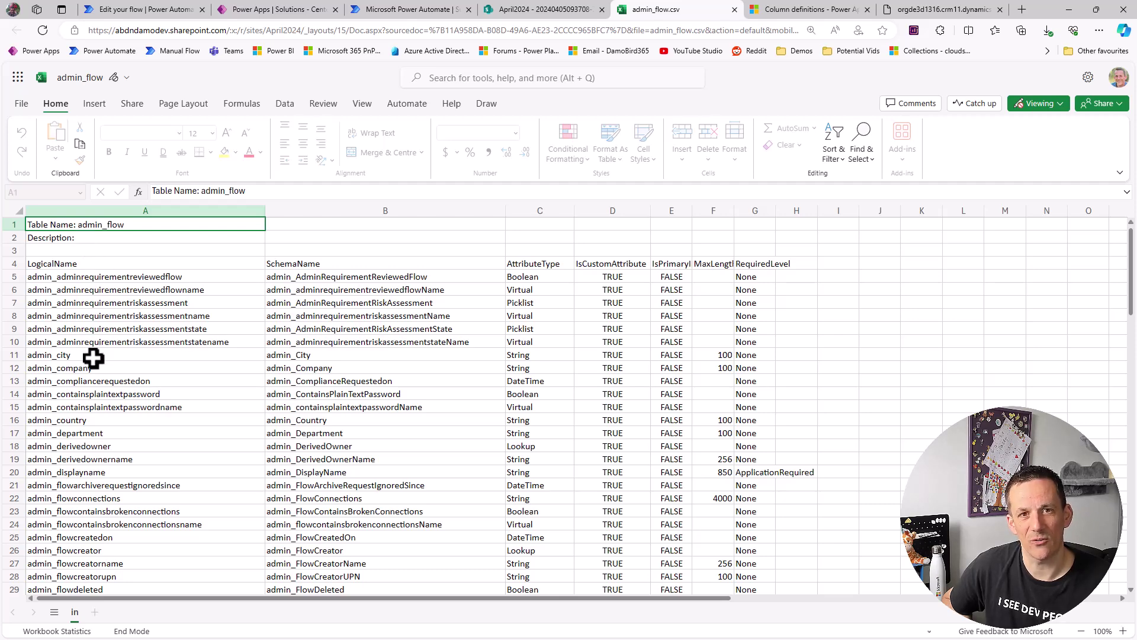
Open the SolutionTables workbook and filter IsCustomAttribute to exclude FALSE
key(ctrl+shift+Tab)
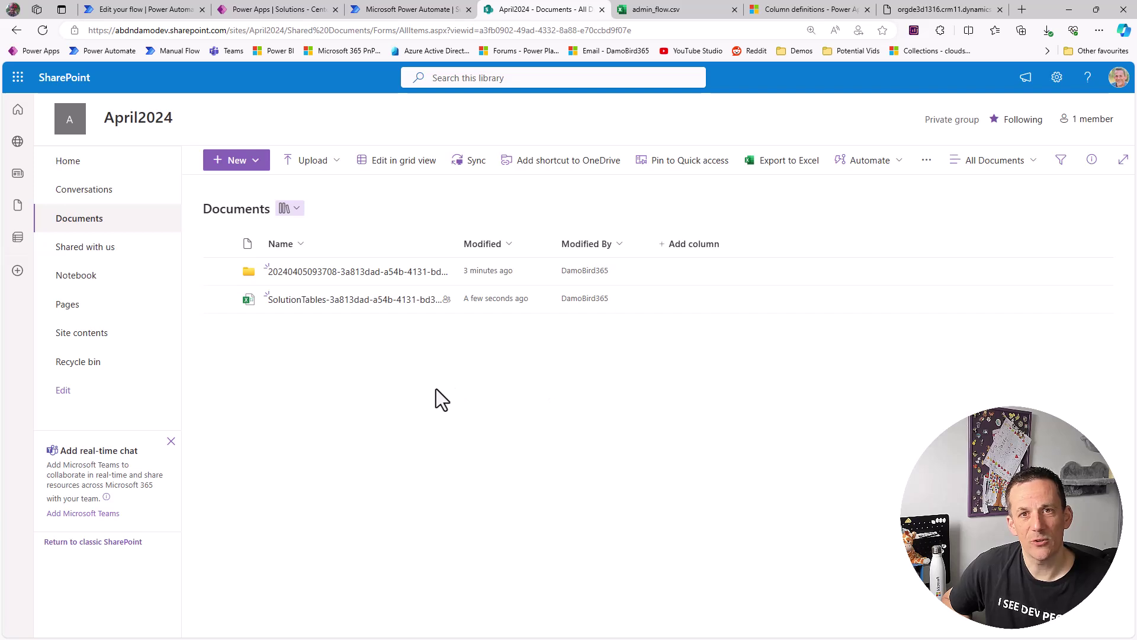
click(338, 300)
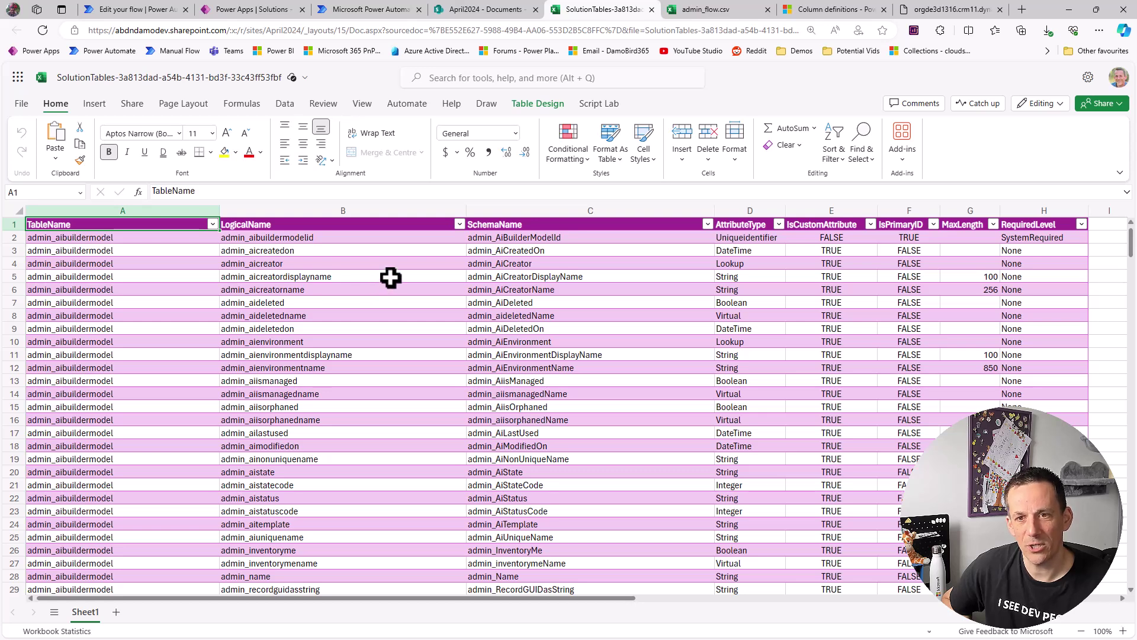
click(871, 225)
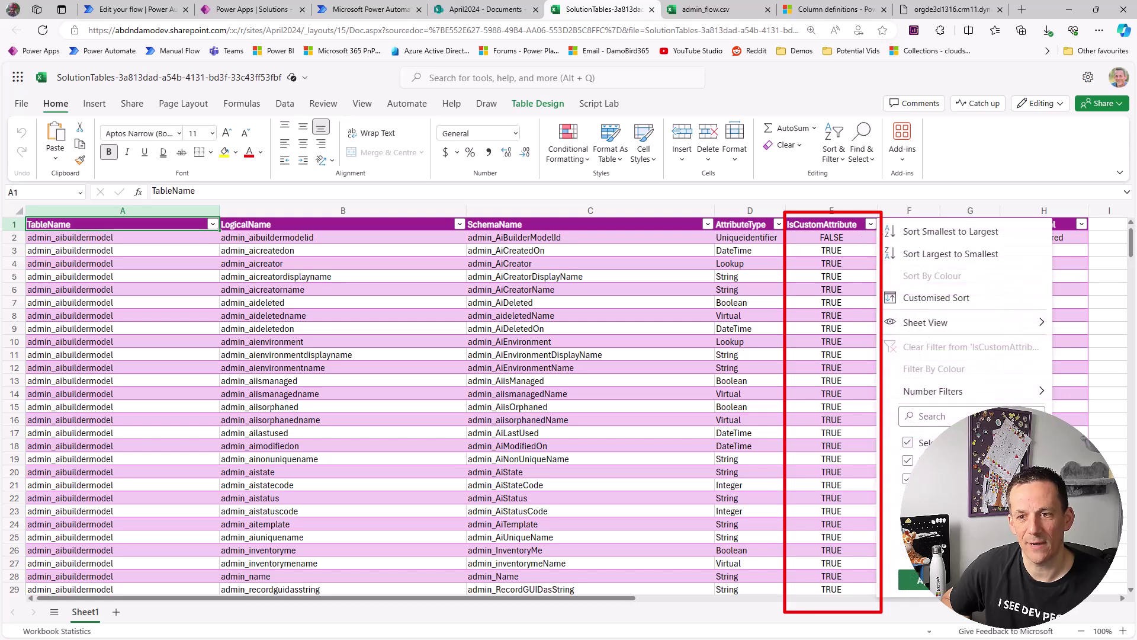
click(908, 460)
click(921, 580)
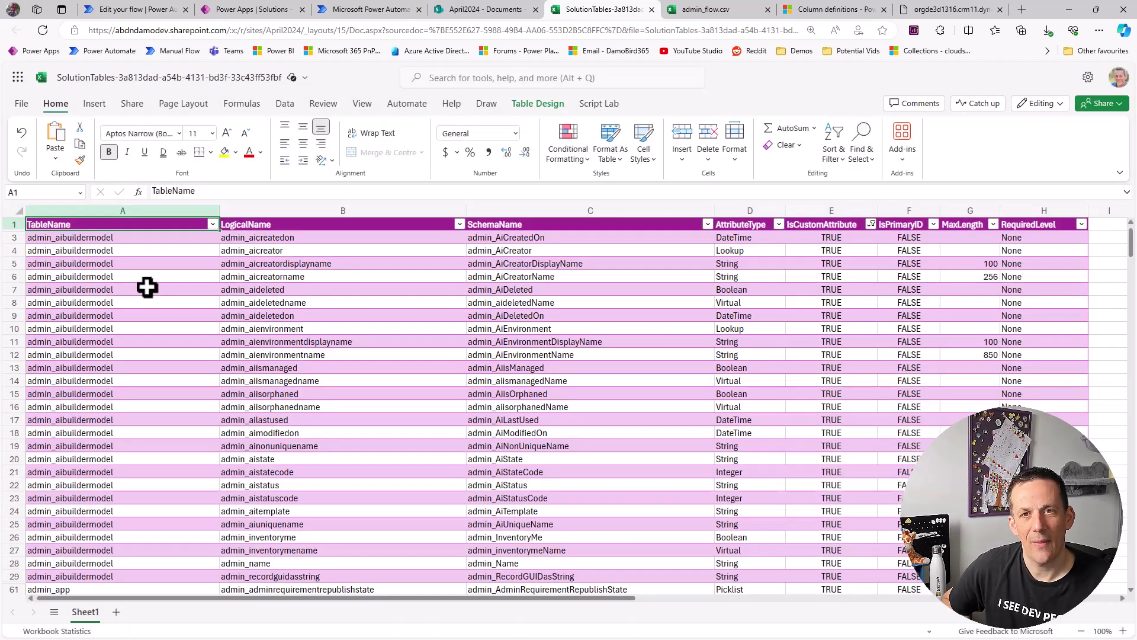
Scroll through the filtered custom-attribute rows, then return to the top of the sheet
scroll(148, 290, down, 9)
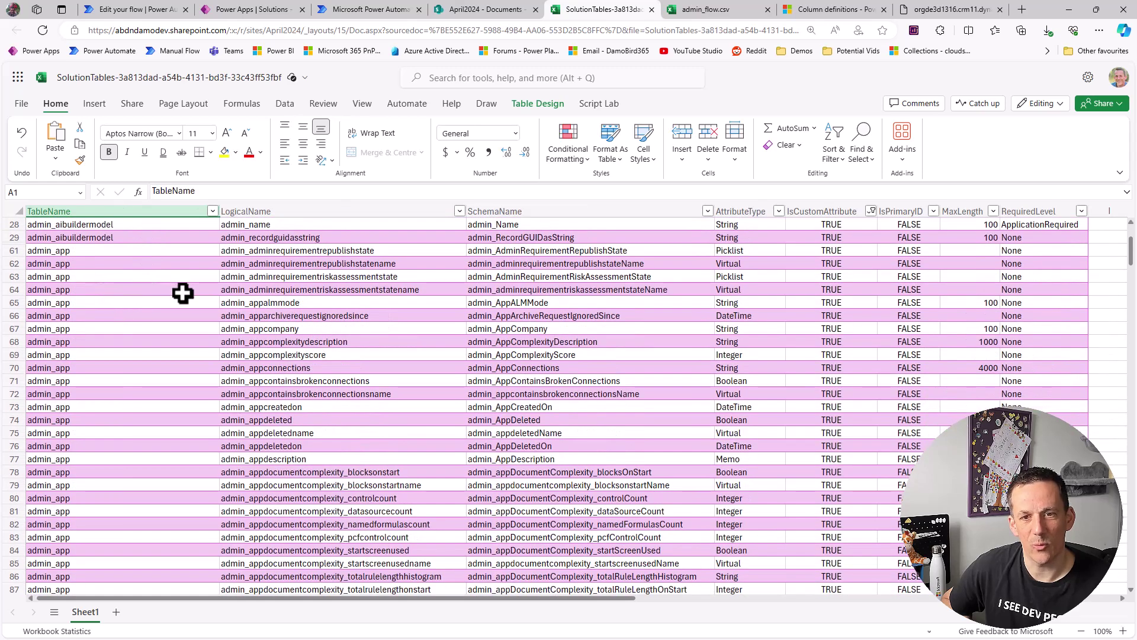
scroll(156, 312, down, 12)
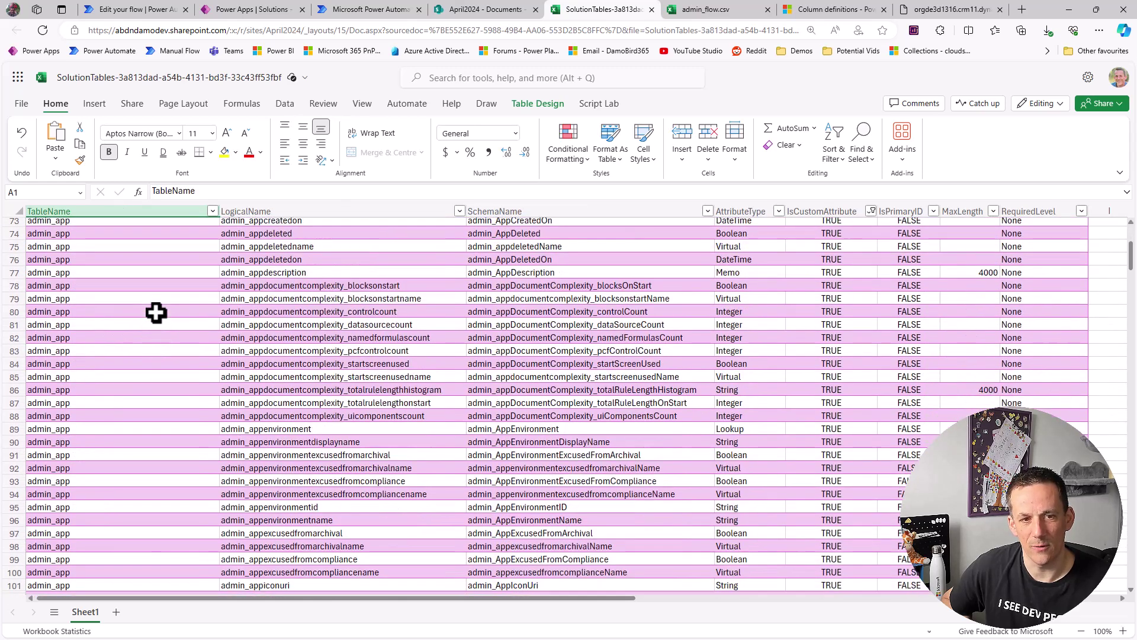
scroll(156, 313, down, 18)
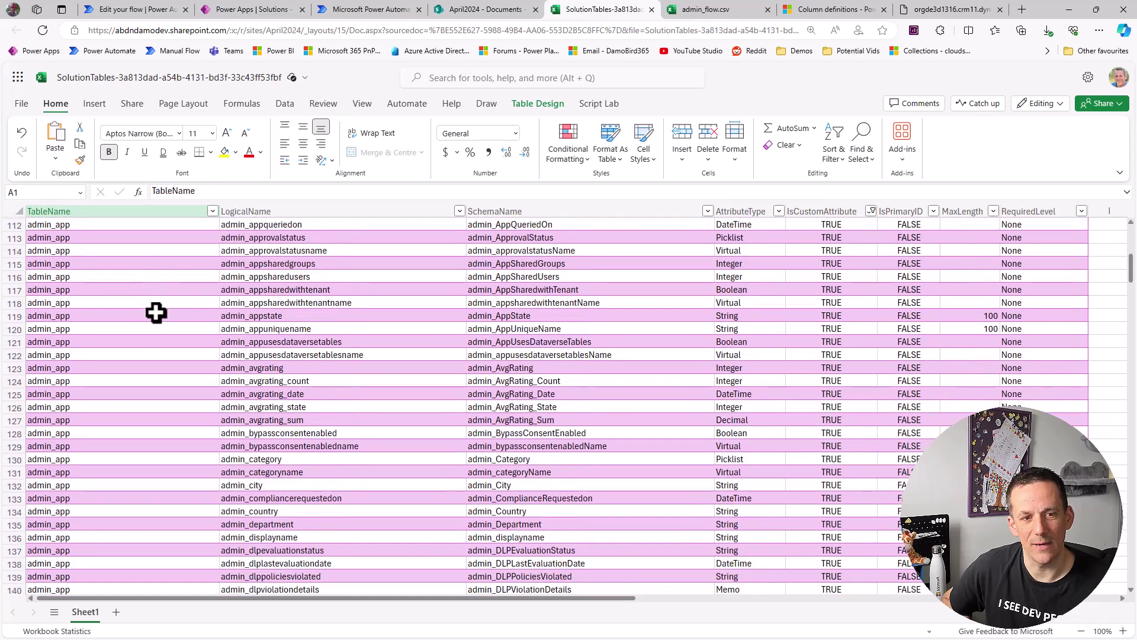
scroll(156, 312, down, 11)
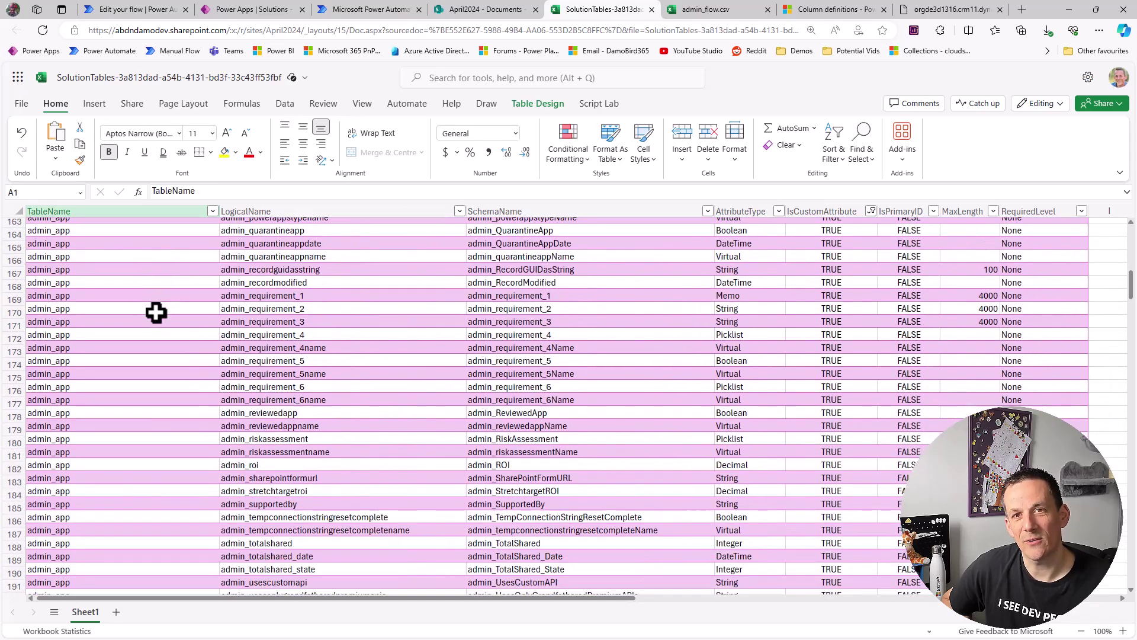
scroll(155, 313, down, 5)
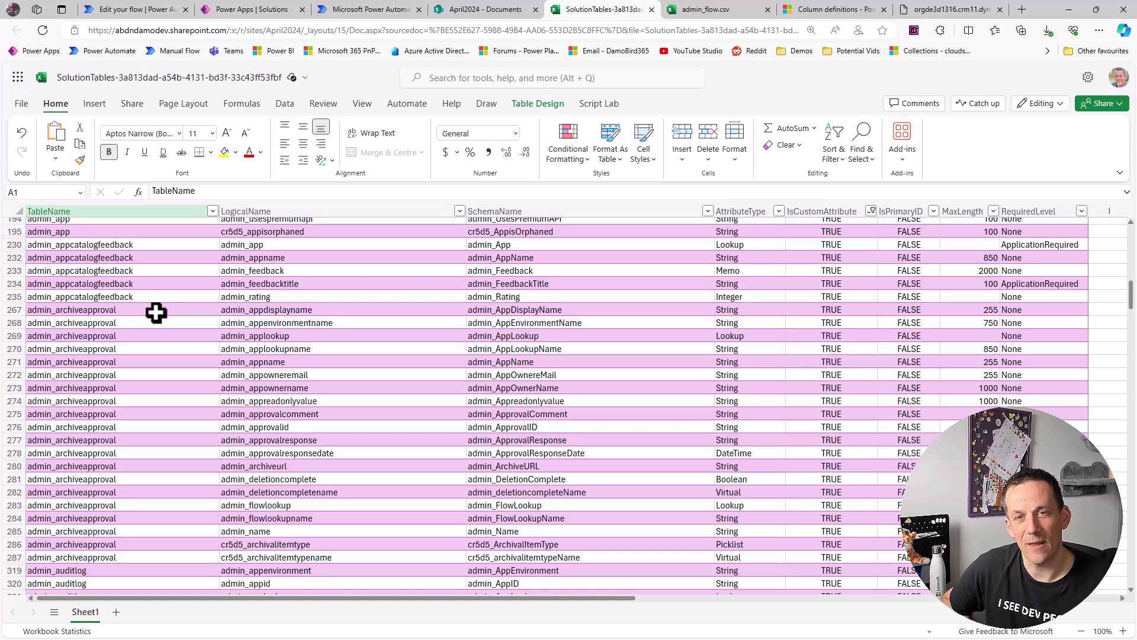
scroll(152, 307, down, 2)
scroll(152, 308, down, 10)
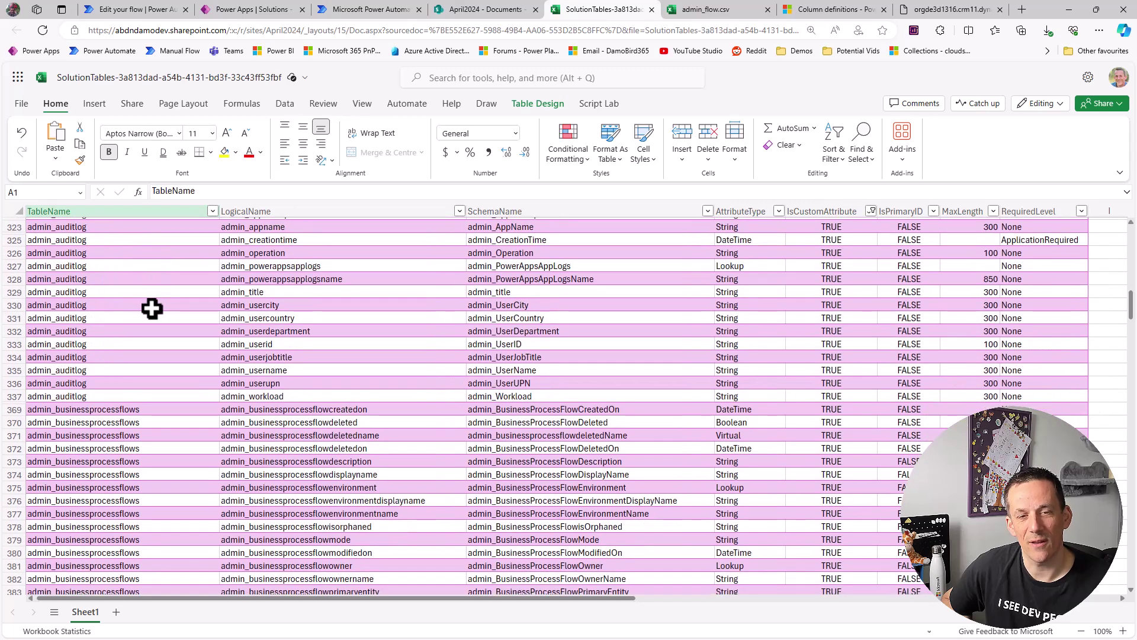
scroll(152, 308, down, 9)
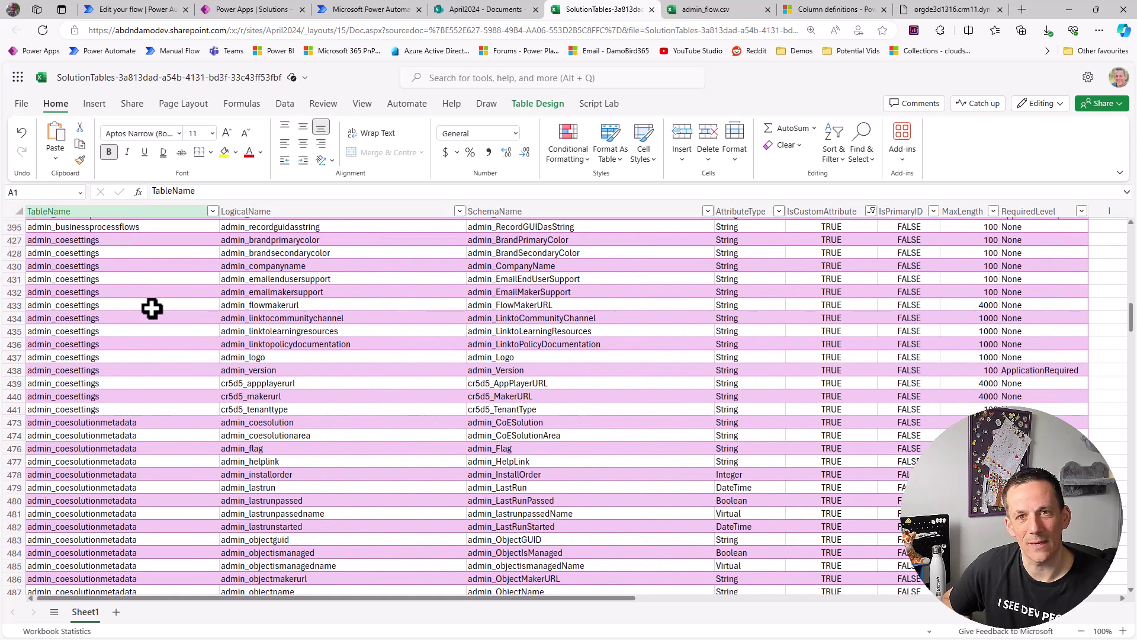
scroll(152, 308, down, 3)
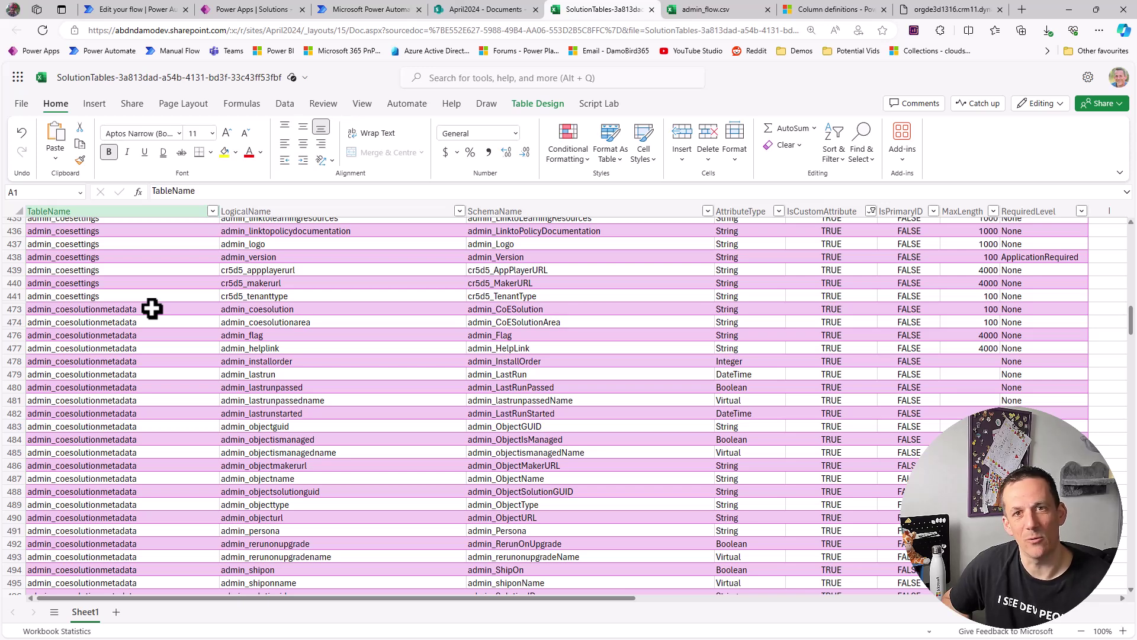
key(ctrl+Home)
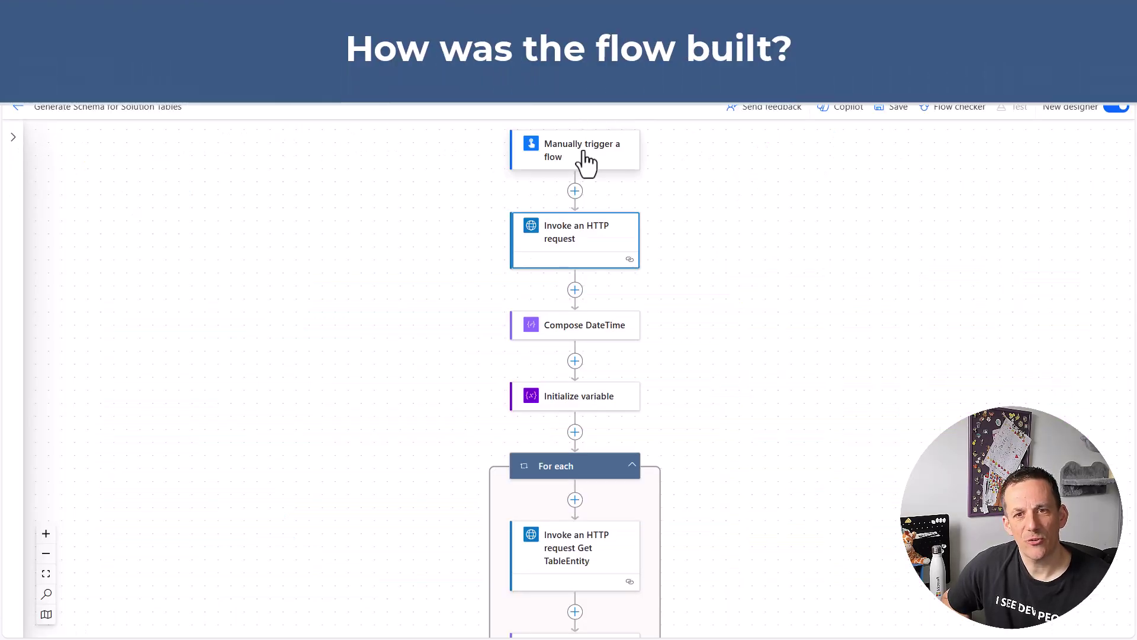
Check the trigger's SolutionGUID input and highlight the environment base address in the HTTP request URL
click(585, 155)
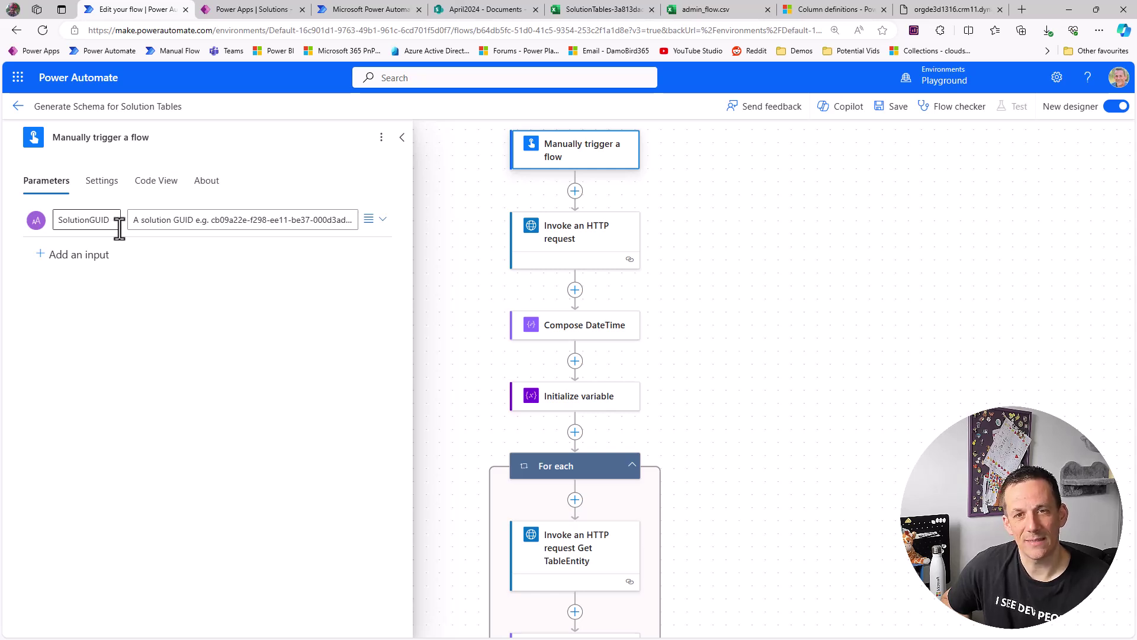
click(604, 237)
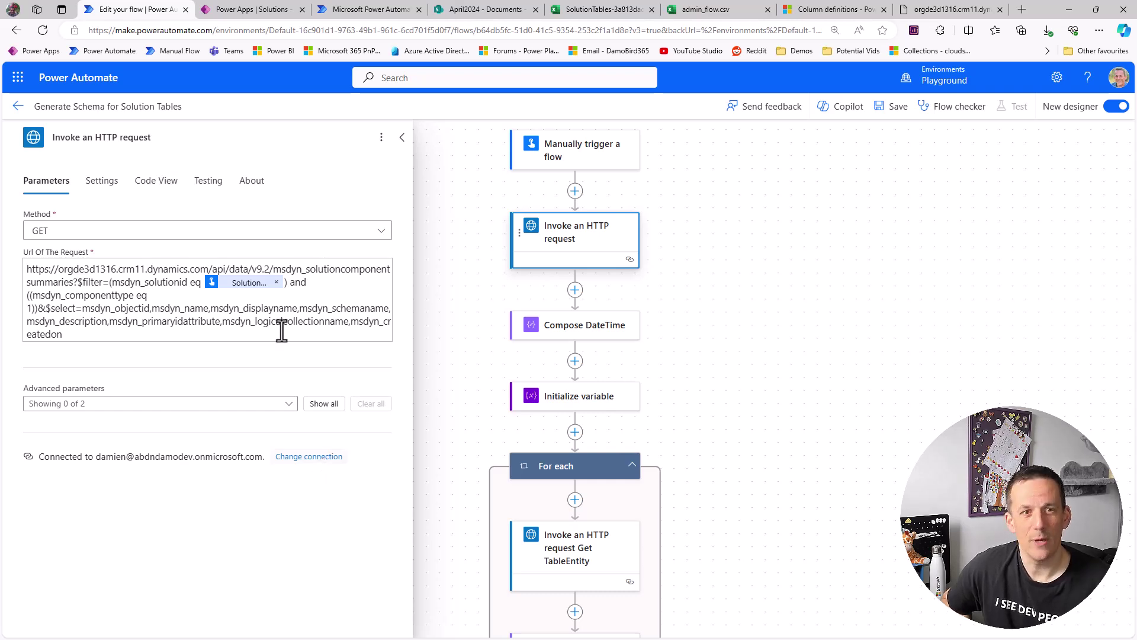
click(209, 268)
drag(209, 267, 25, 270)
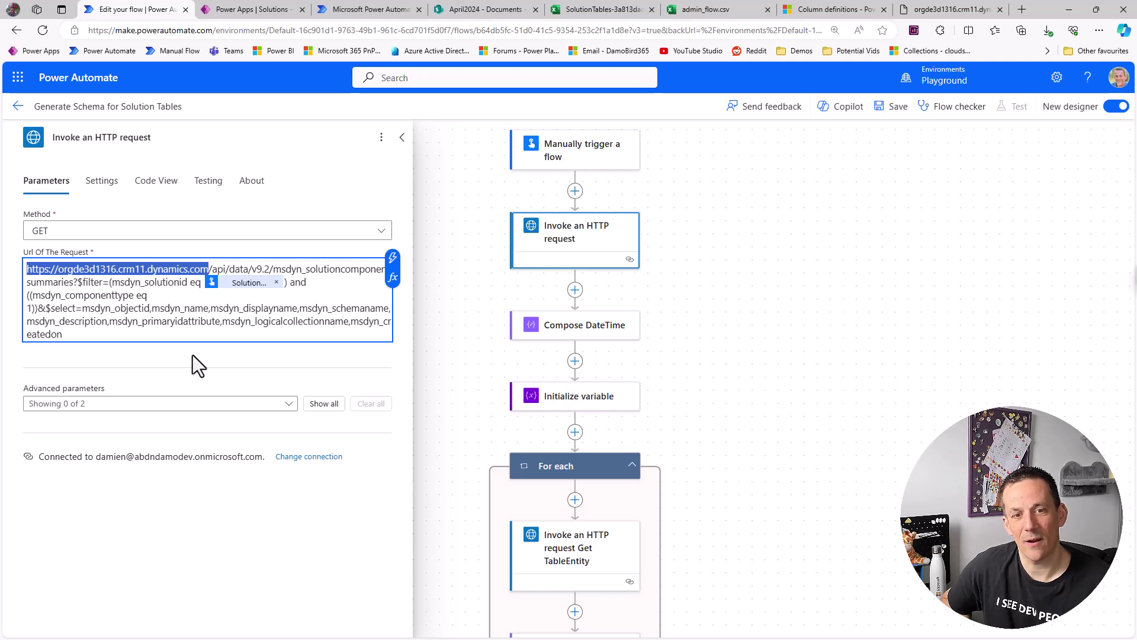
Start a new Microsoft Entra ID HTTP connection for the HTTP request action
click(316, 457)
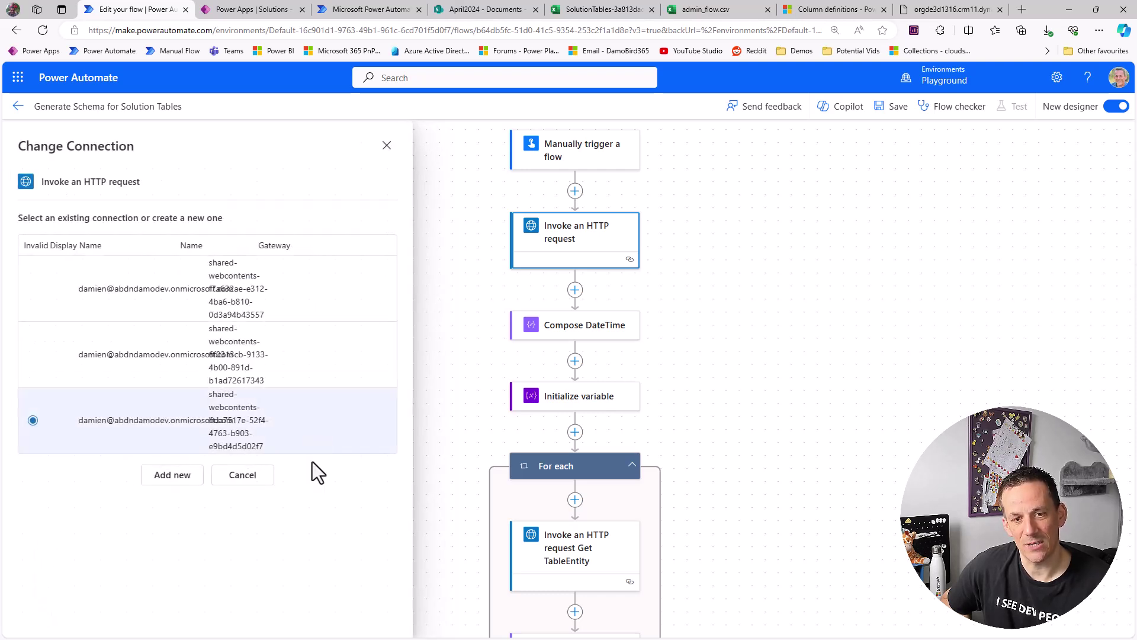
click(176, 475)
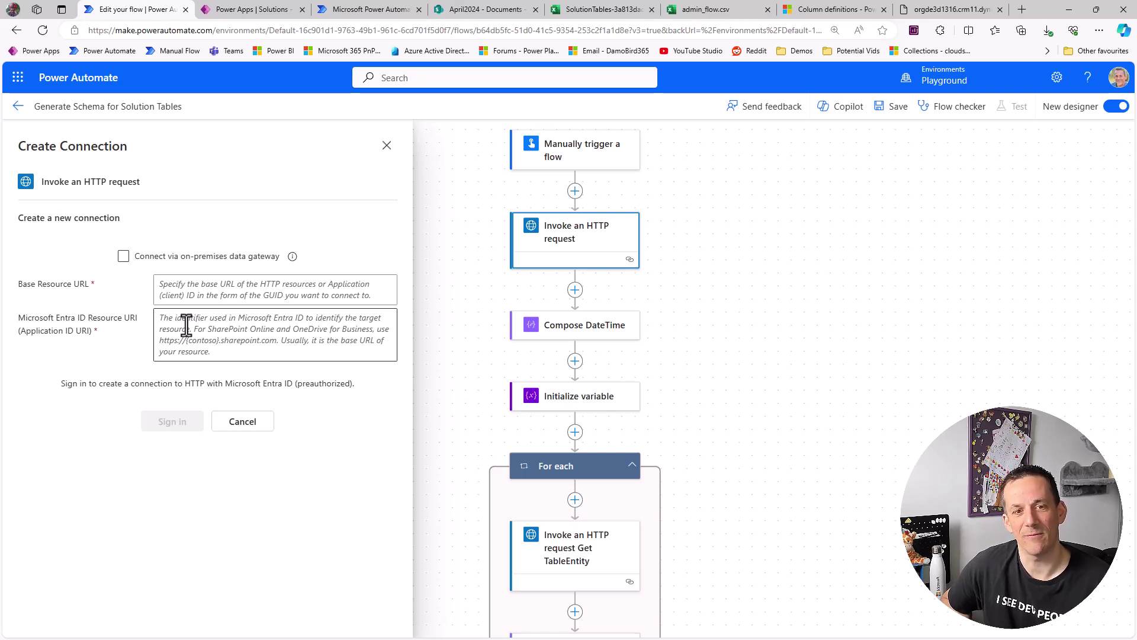
click(244, 424)
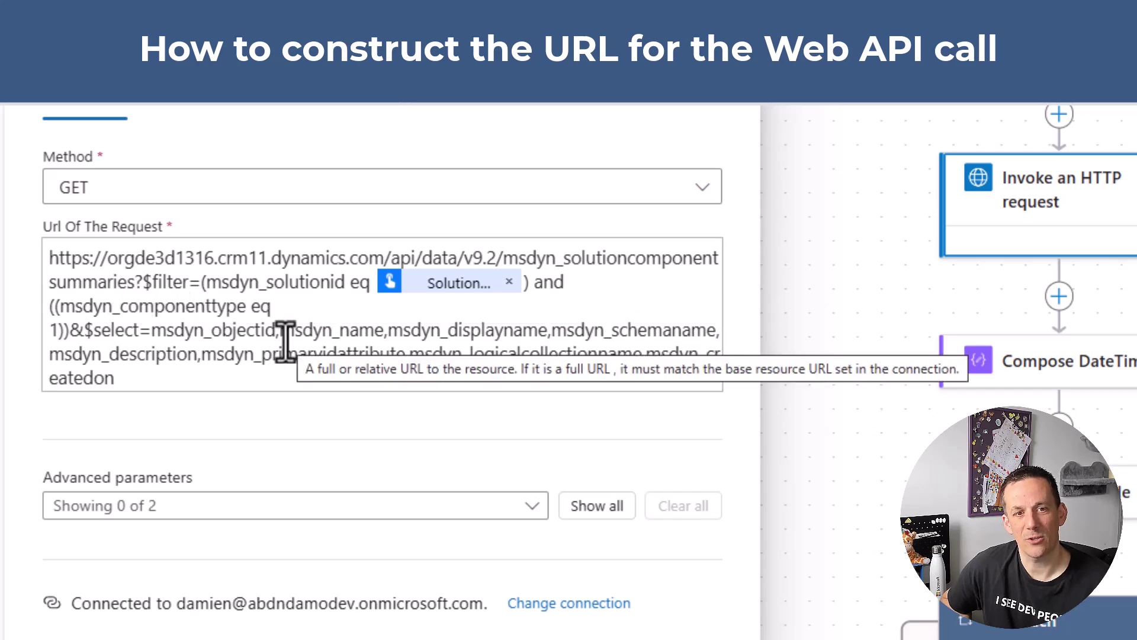
drag(503, 259, 145, 283)
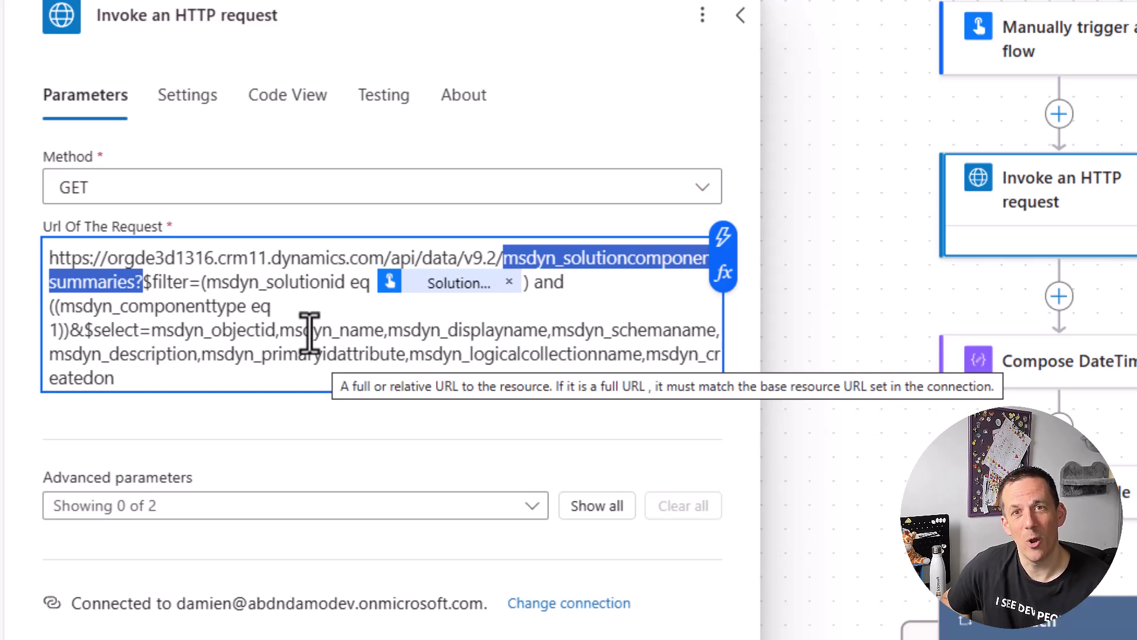
click(246, 331)
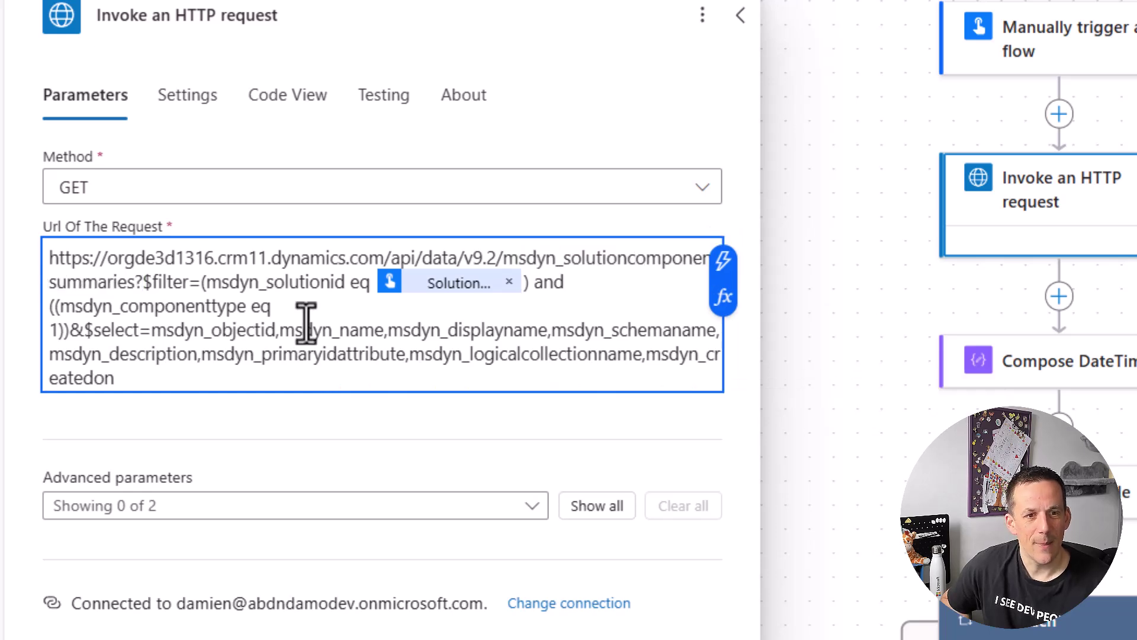
mouse_move(439, 283)
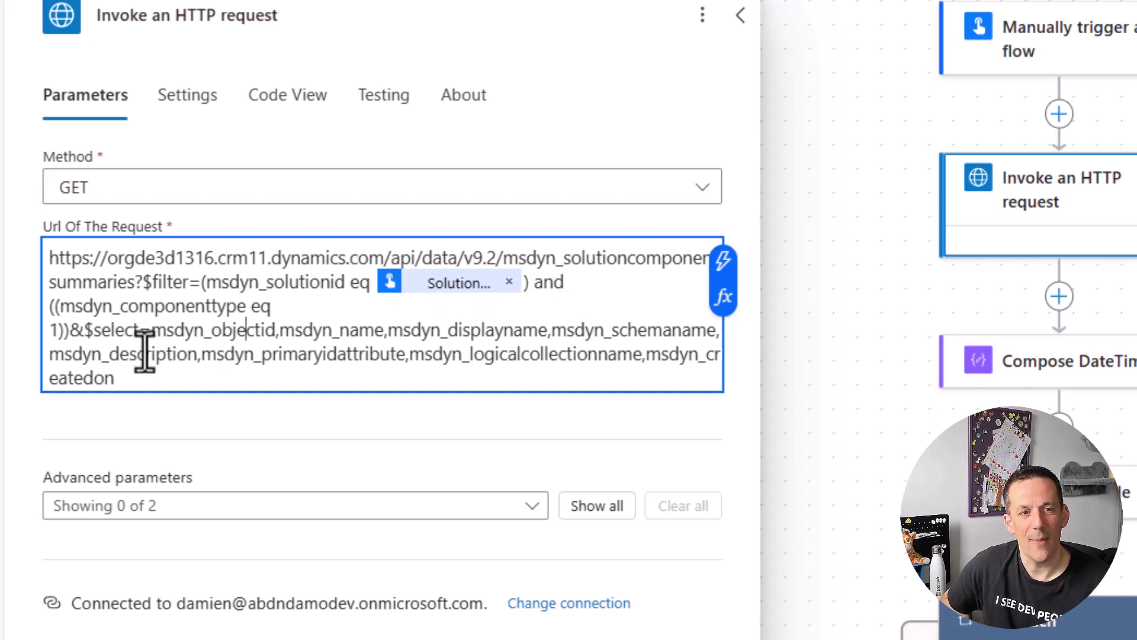
drag(84, 330, 140, 330)
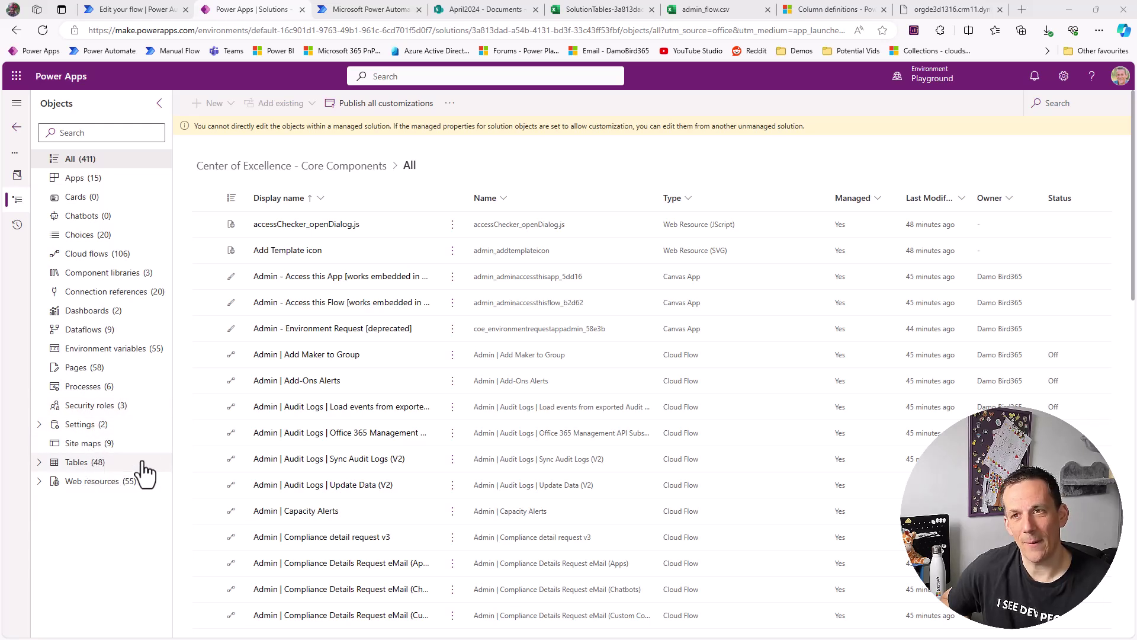
Open Edge's developer tools from the browser menu's More tools
click(1100, 31)
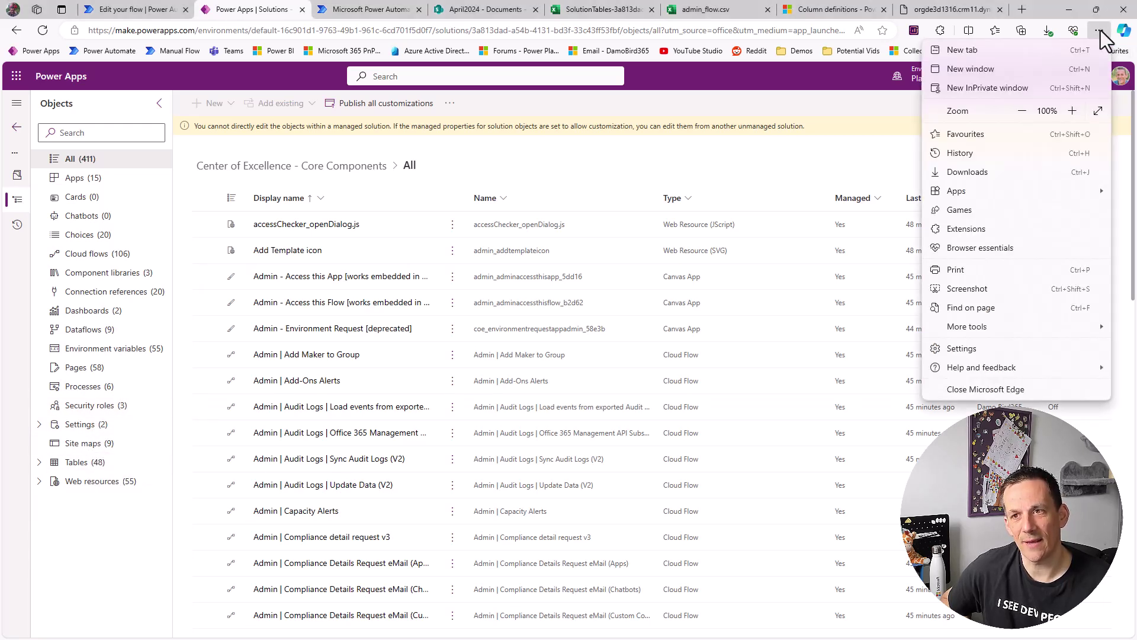
mouse_move(1014, 327)
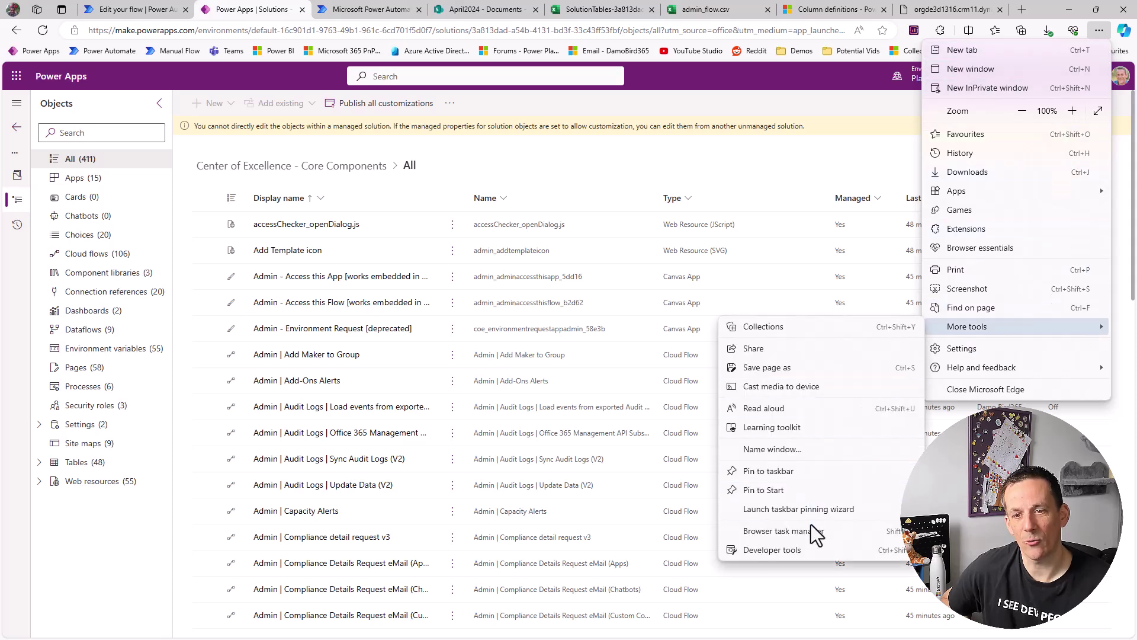
click(813, 549)
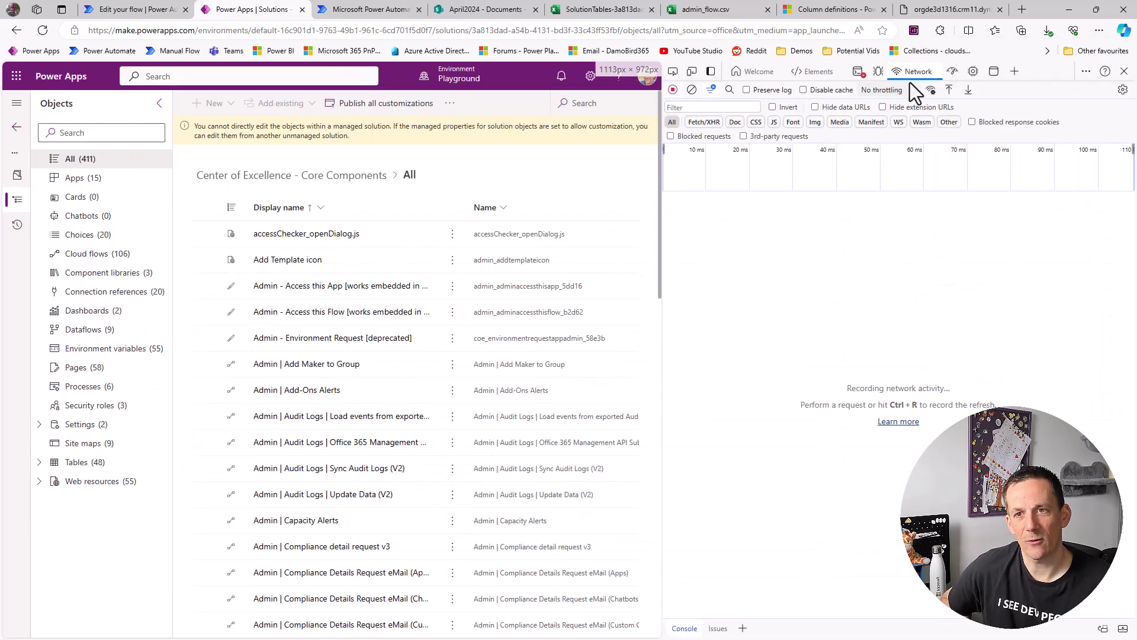
Load Tables (48) and view the msdyn_solutioncomponentsummaries request's JSON response
click(89, 468)
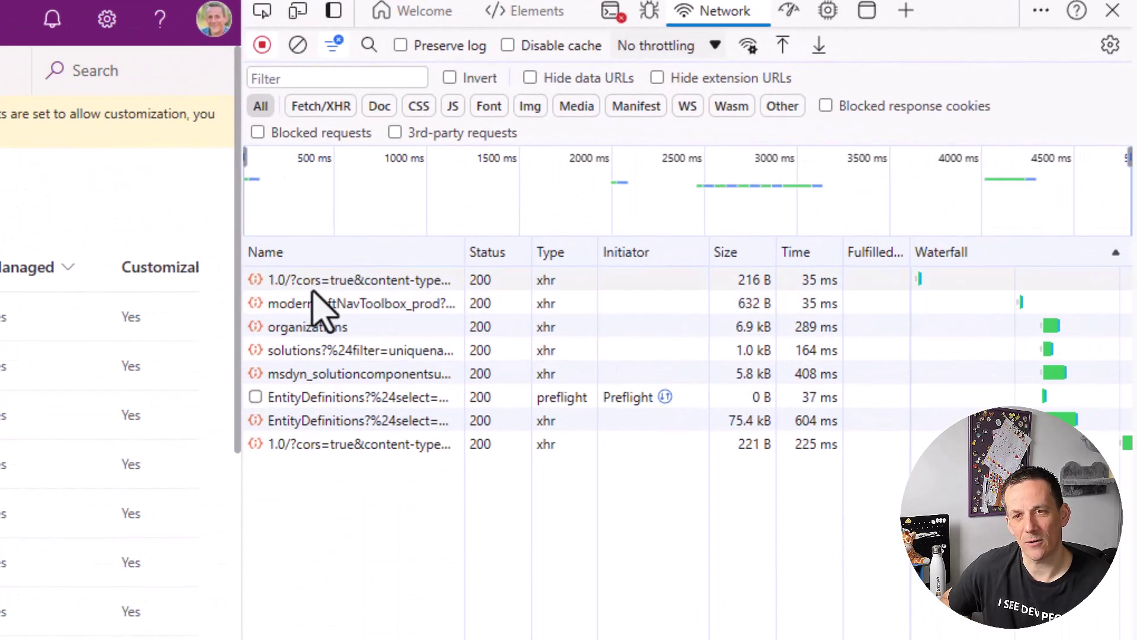
click(341, 375)
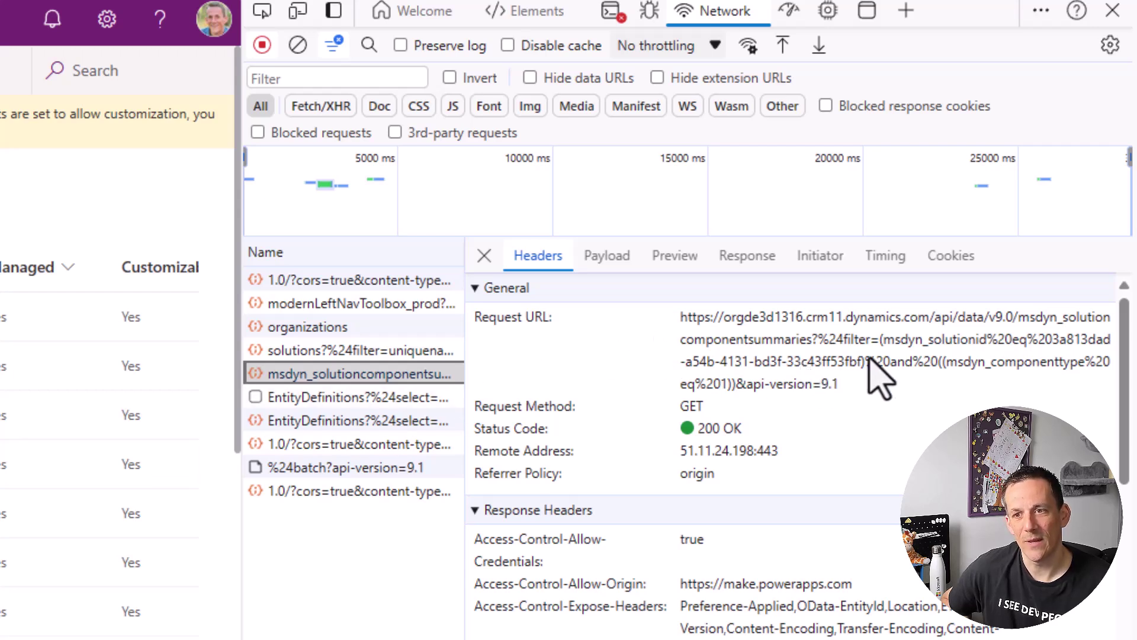
click(752, 257)
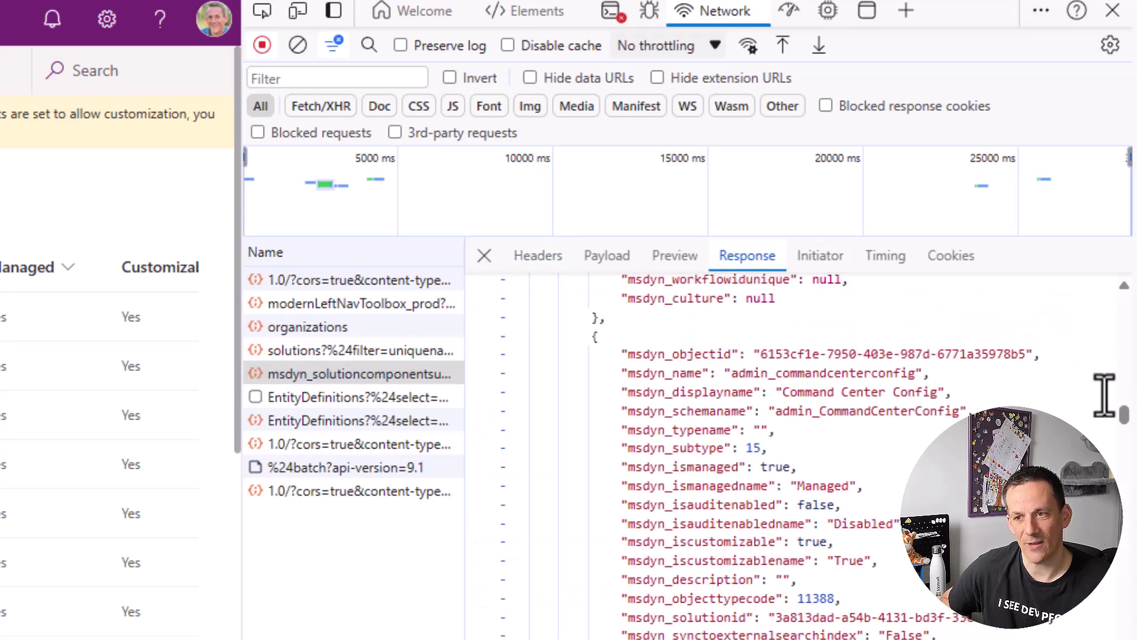
drag(1124, 415, 1127, 299)
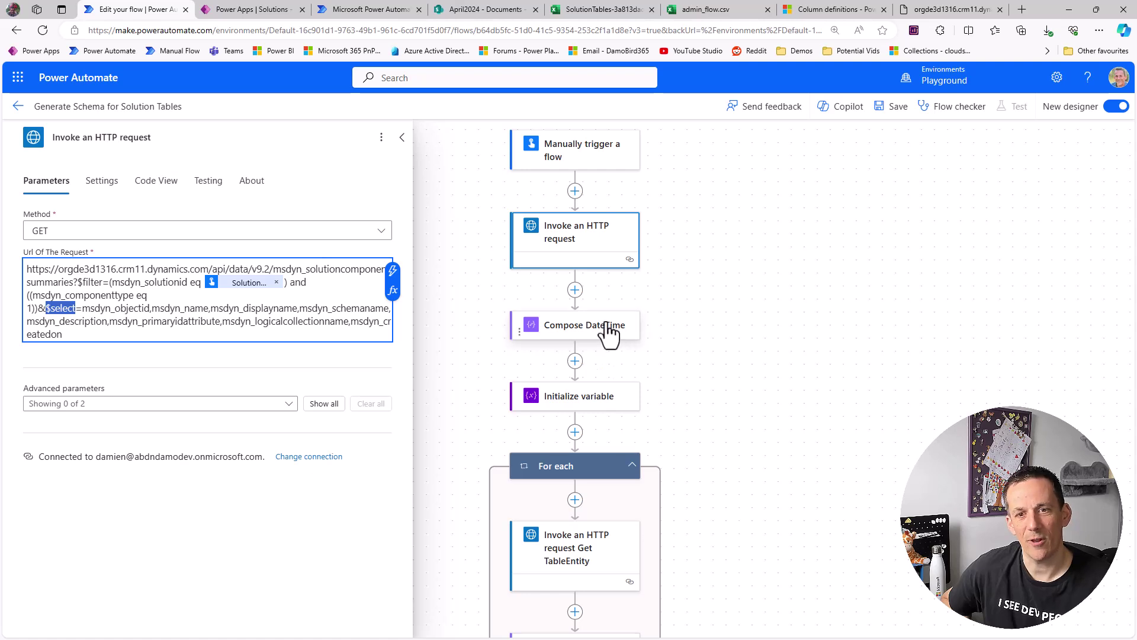
click(603, 339)
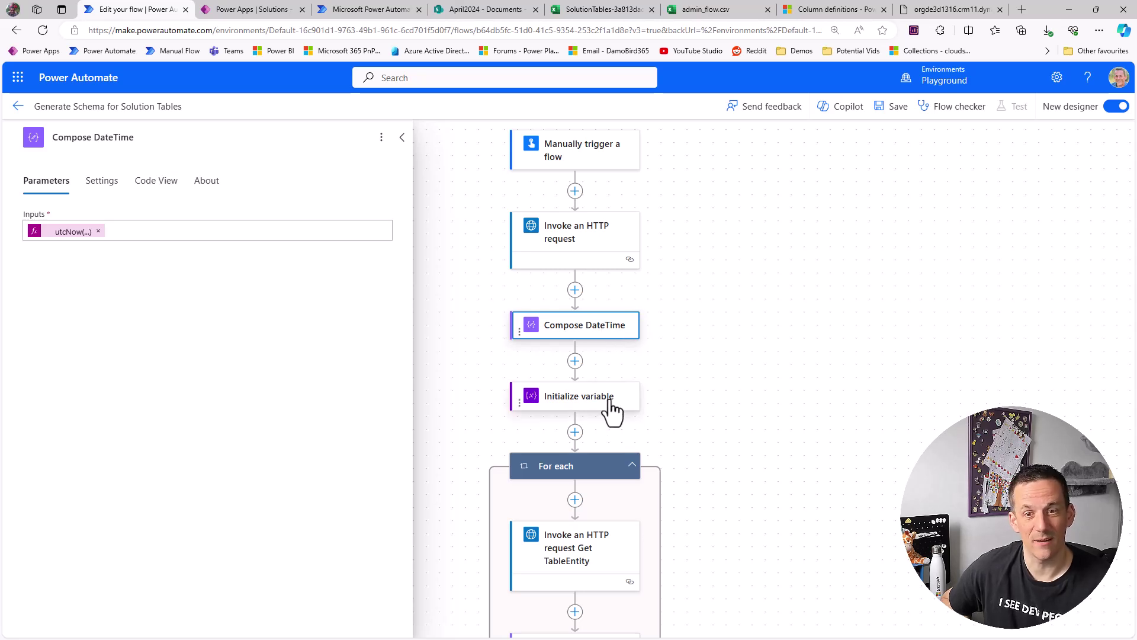
click(590, 409)
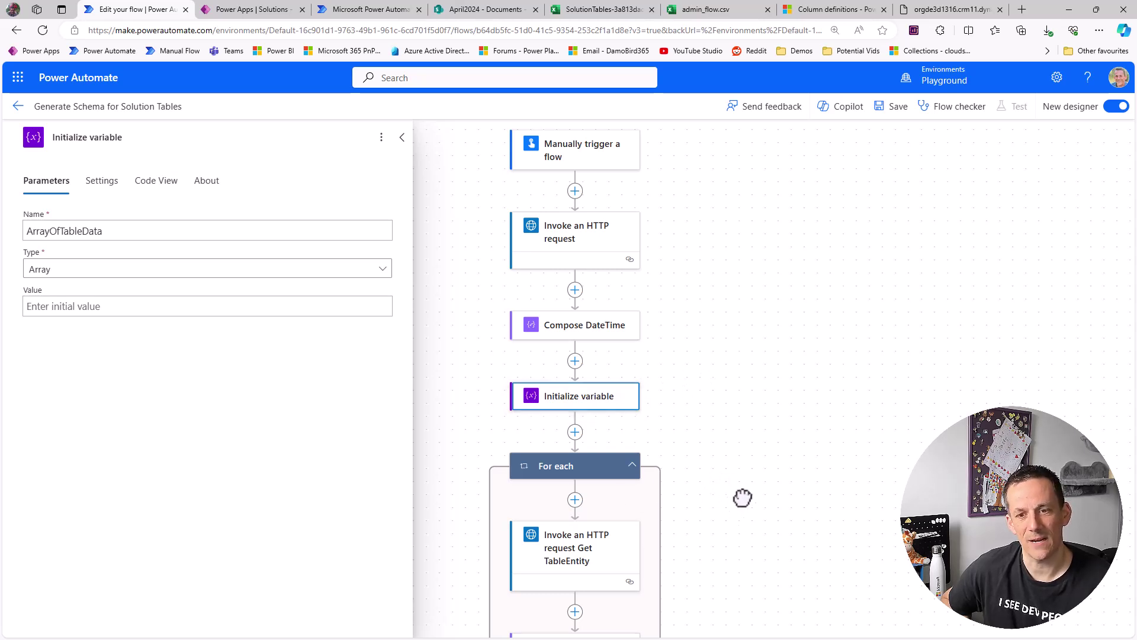
drag(741, 480, 737, 193)
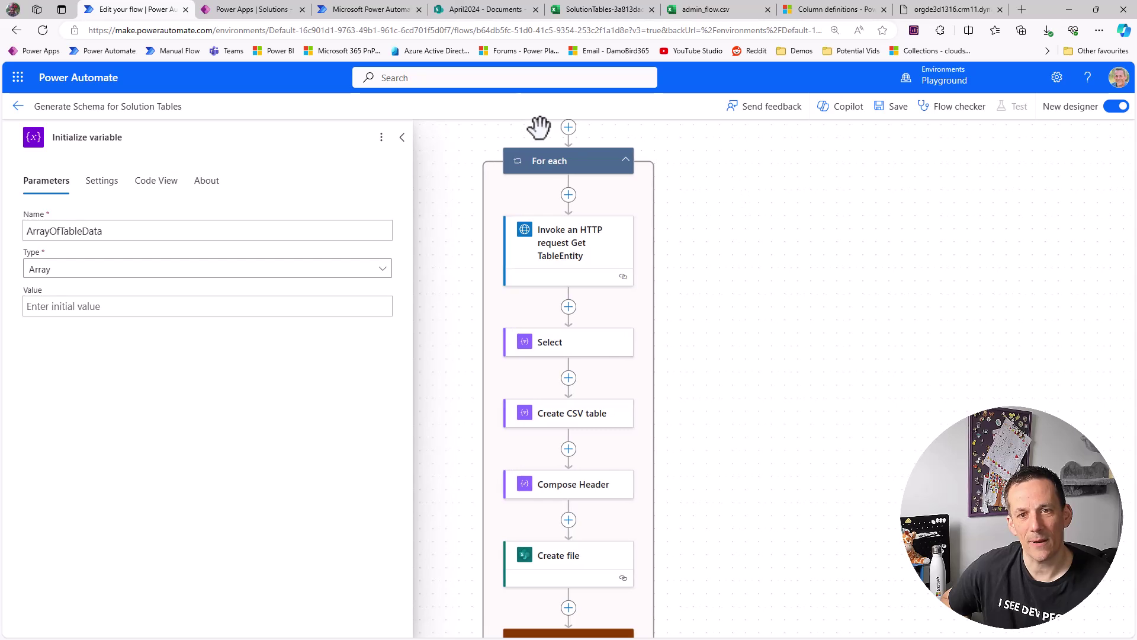
click(552, 172)
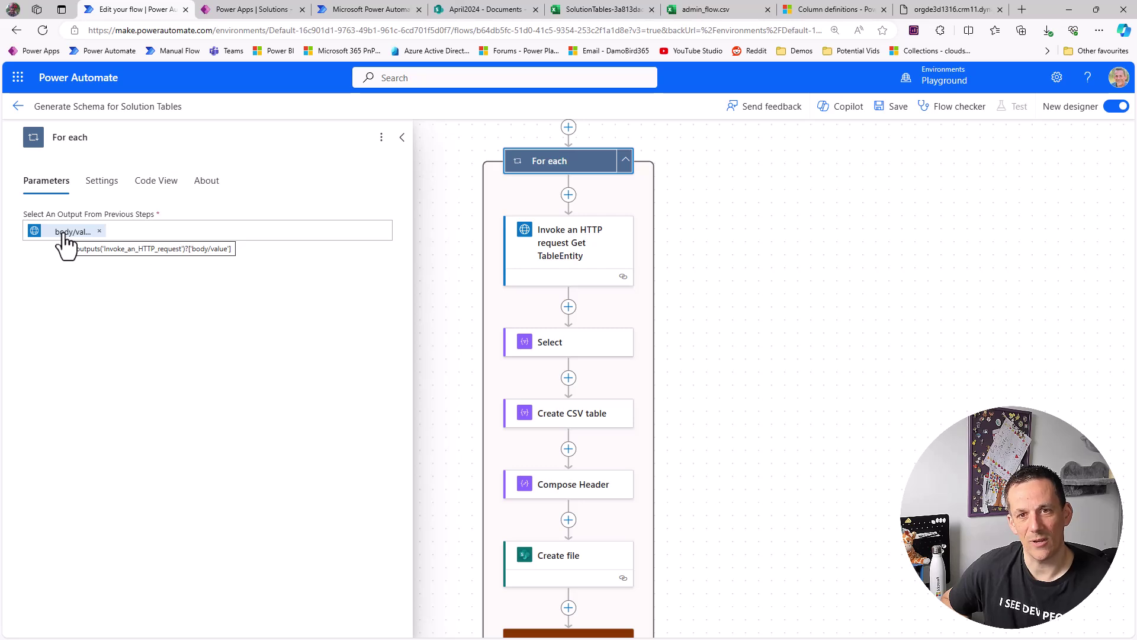
click(576, 258)
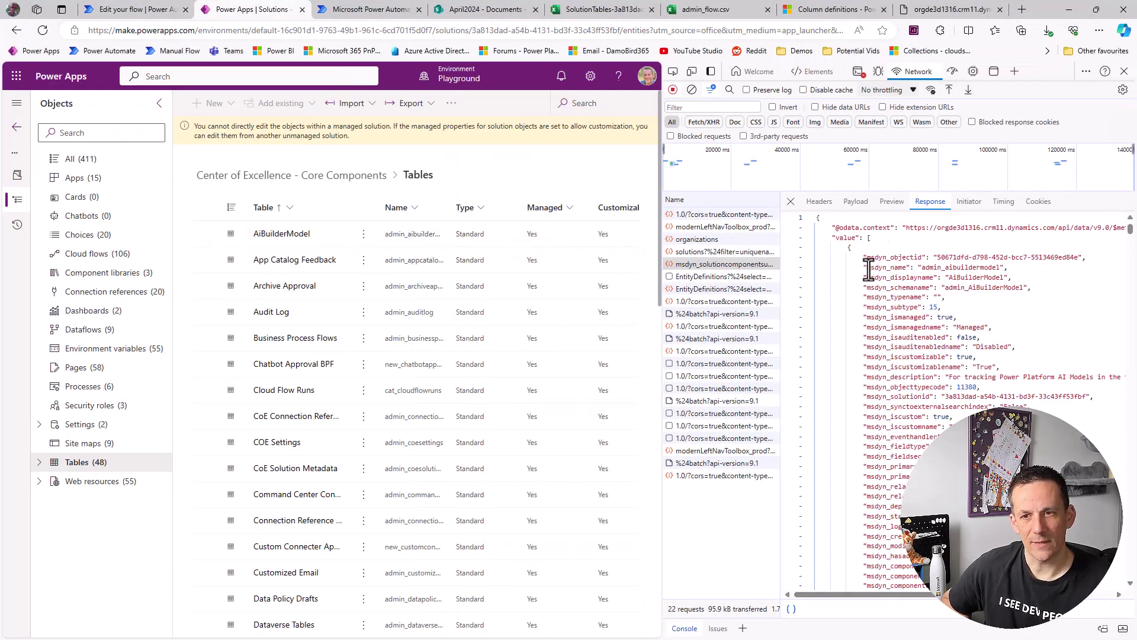
double_click(888, 267)
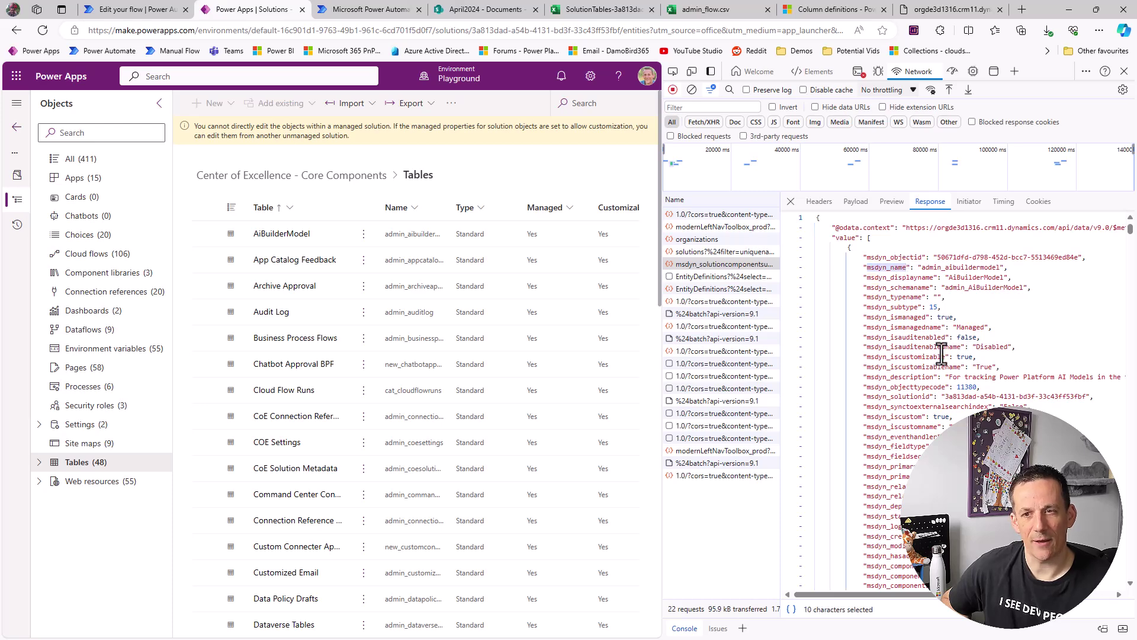
drag(921, 267, 1003, 267)
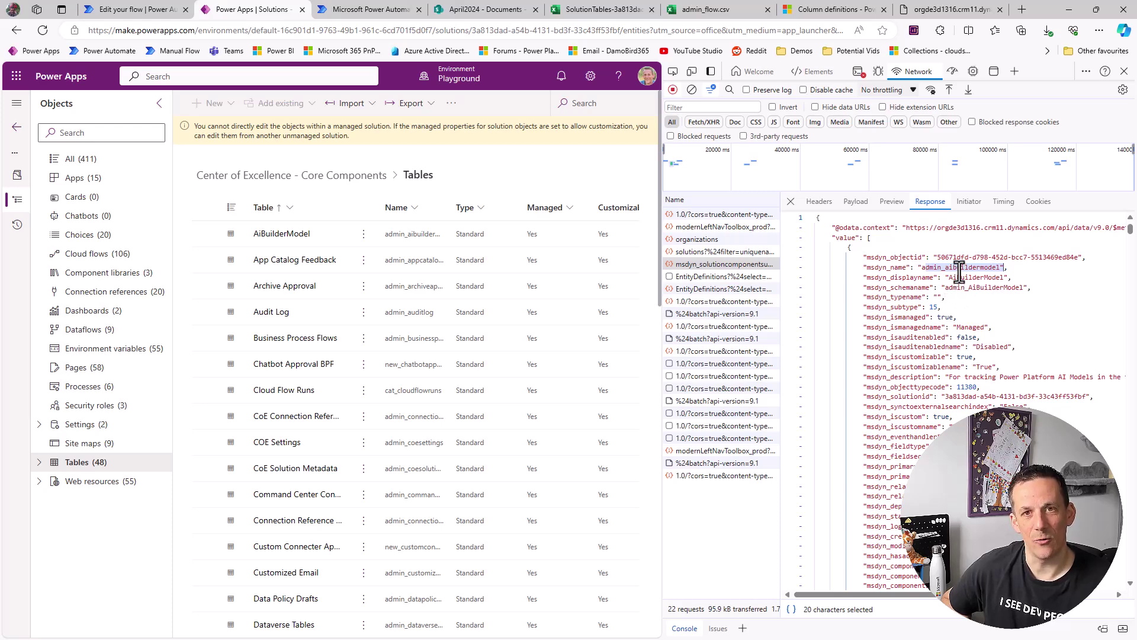
Open the AiBuilderModel table's API definition link, select its URL, and return to the flow
click(363, 237)
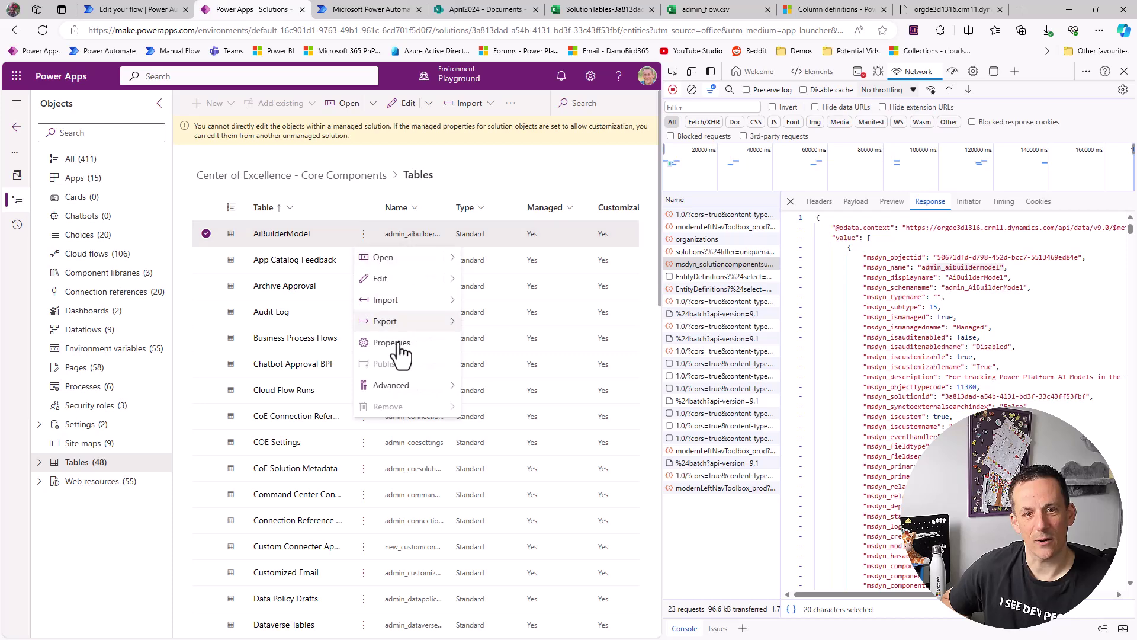
mouse_move(406, 391)
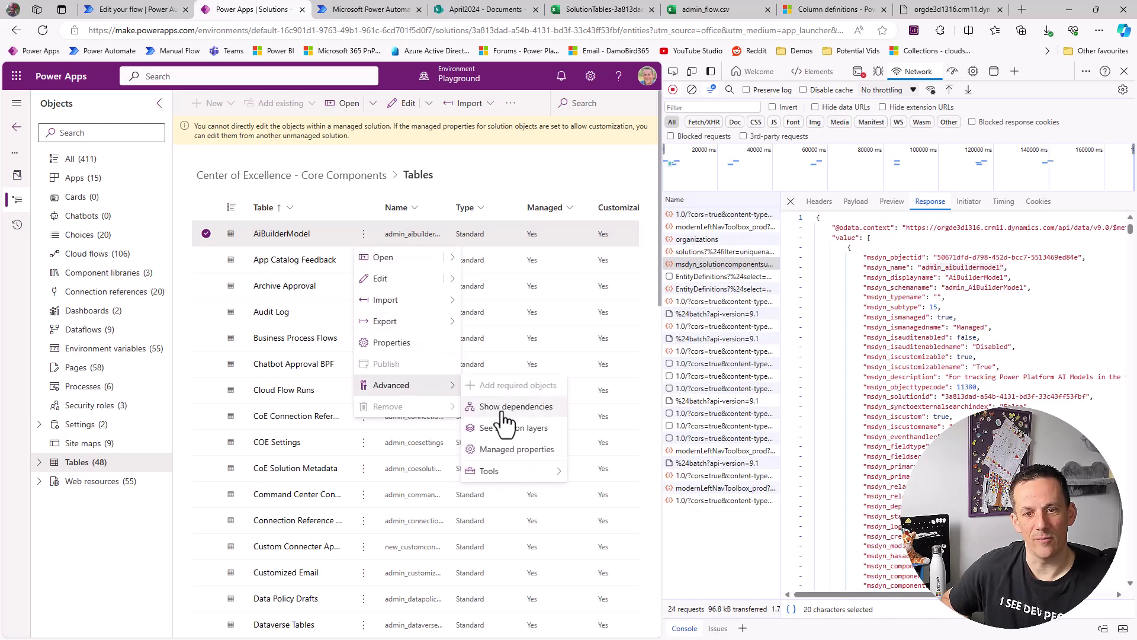
mouse_move(518, 472)
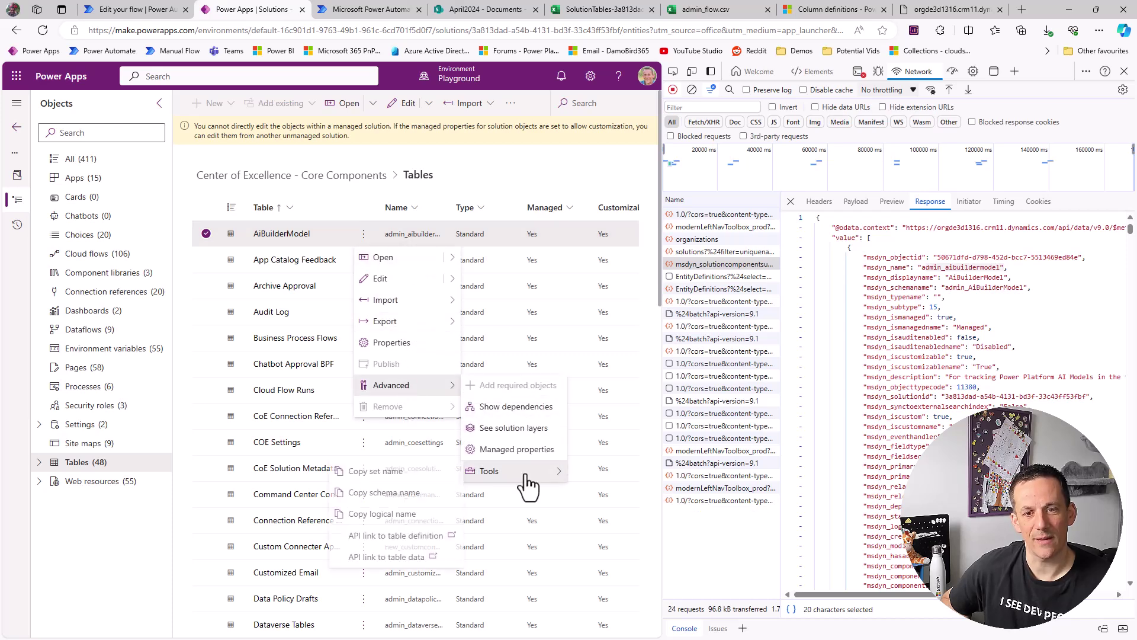
click(398, 536)
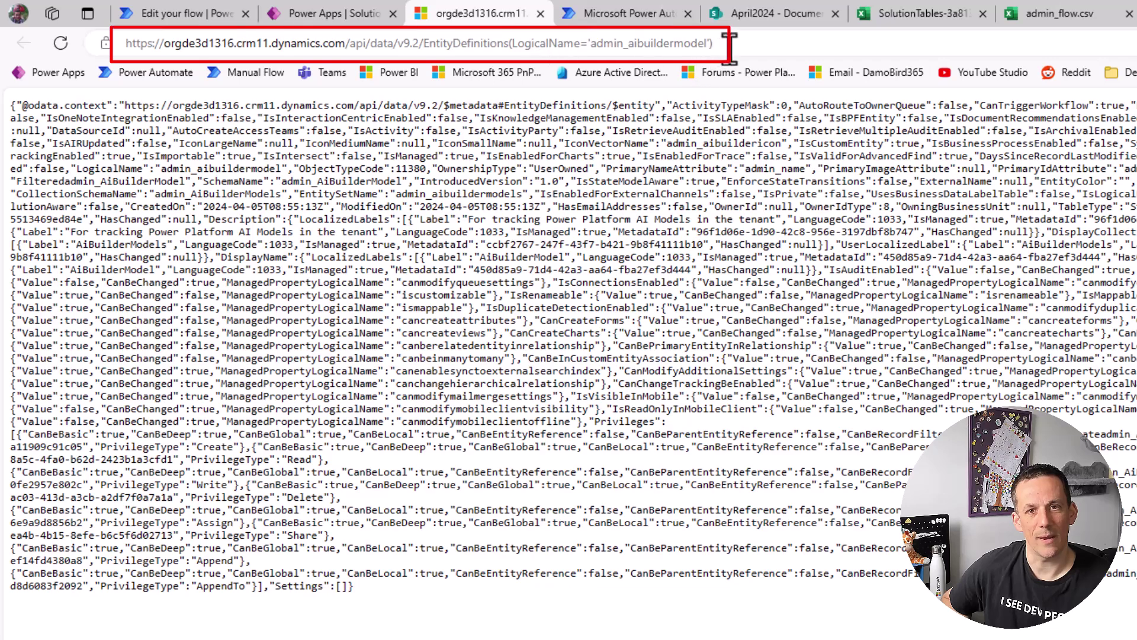
drag(729, 43, 110, 48)
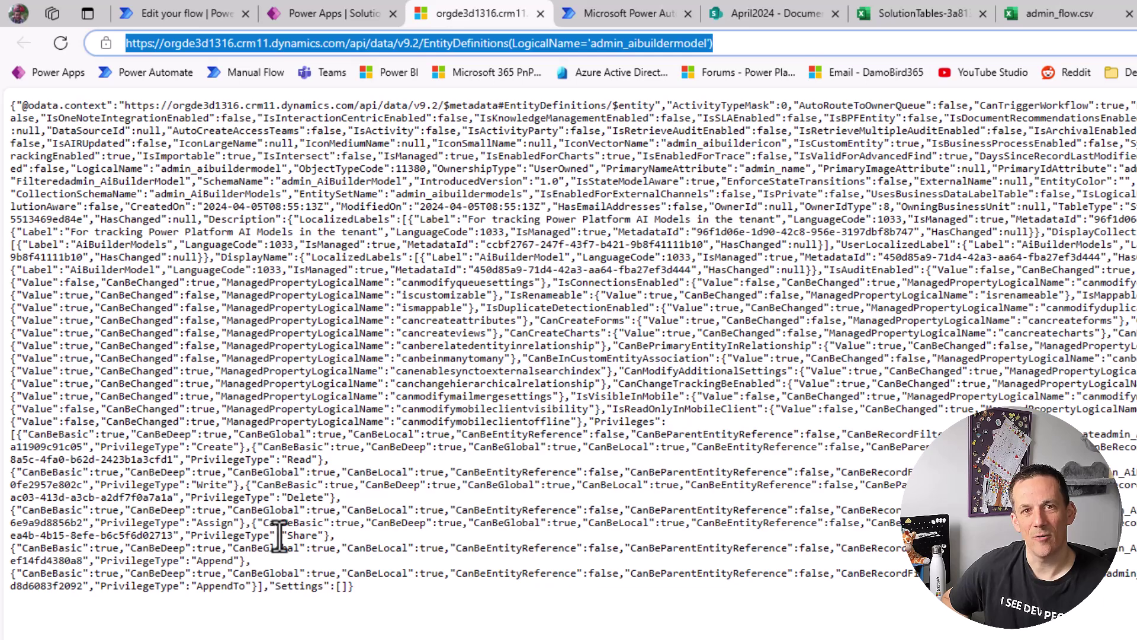
key(ctrl+1)
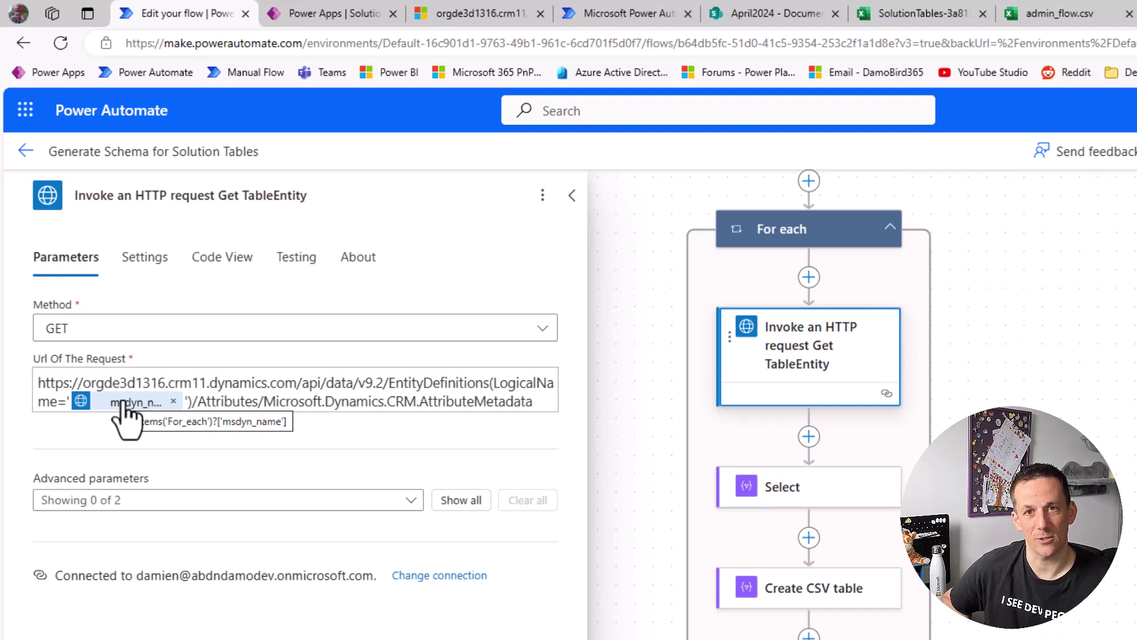
Open the Select step in the For each loop to view its seven-field column mapping
click(823, 497)
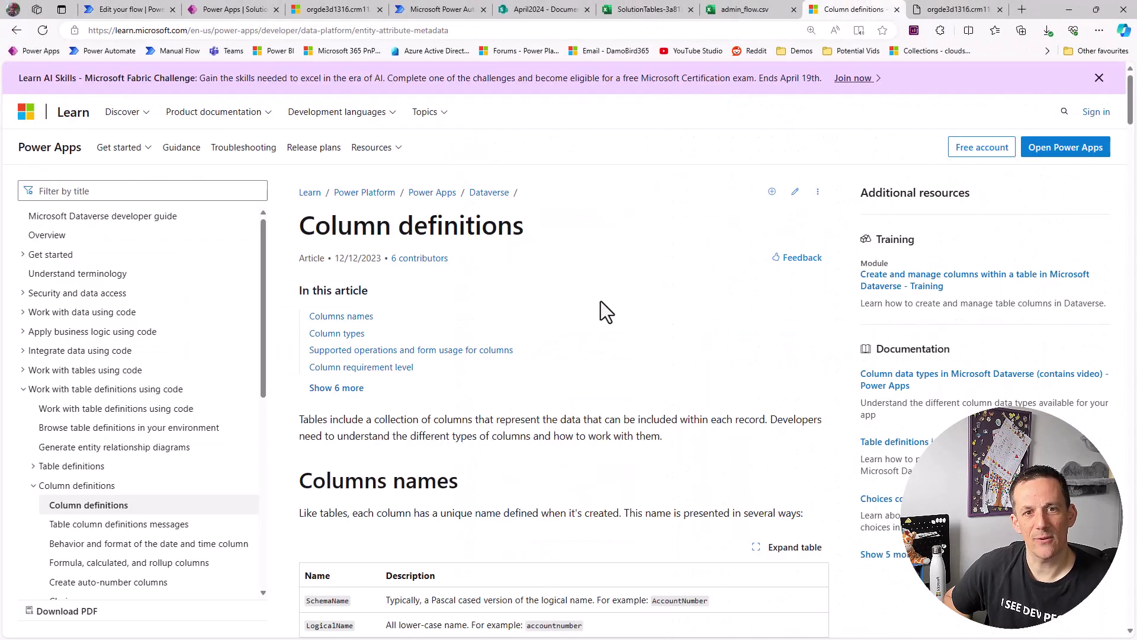
Scroll through the Dataverse column data types table on Microsoft Learn, then switch back to the flow
scroll(601, 301, down, 8)
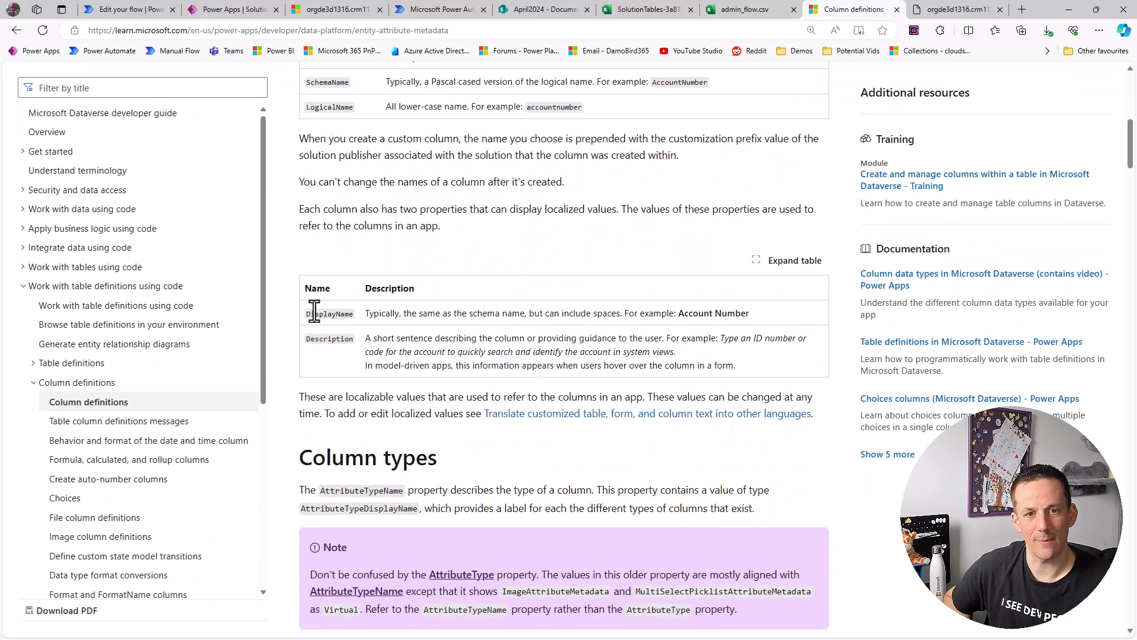
scroll(453, 362, down, 1)
scroll(453, 361, down, 12)
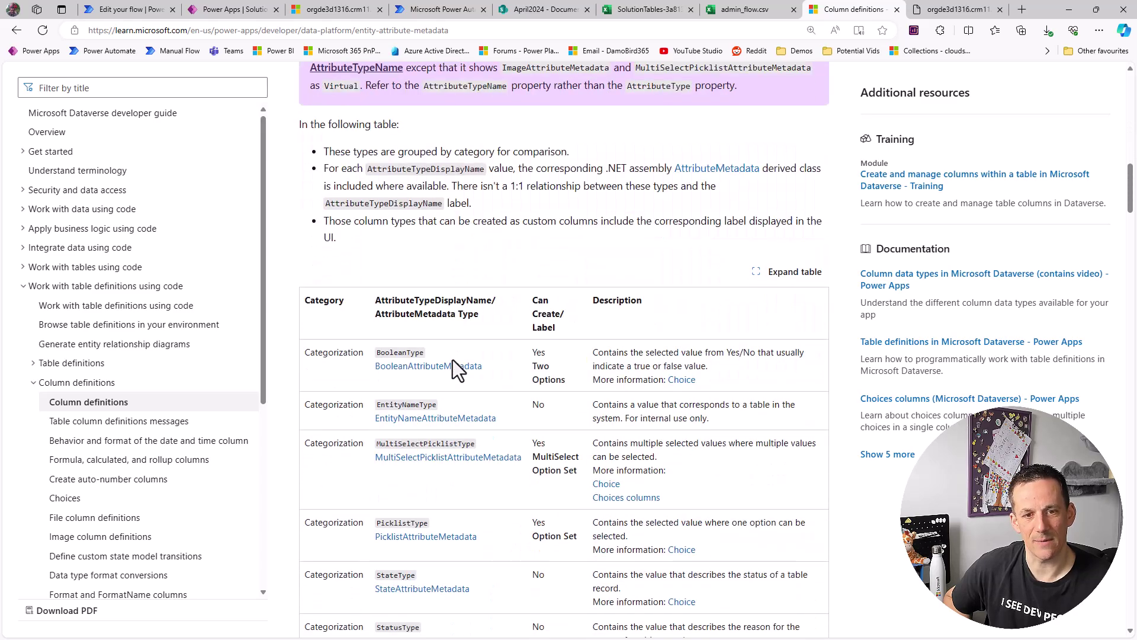
scroll(453, 359, down, 10)
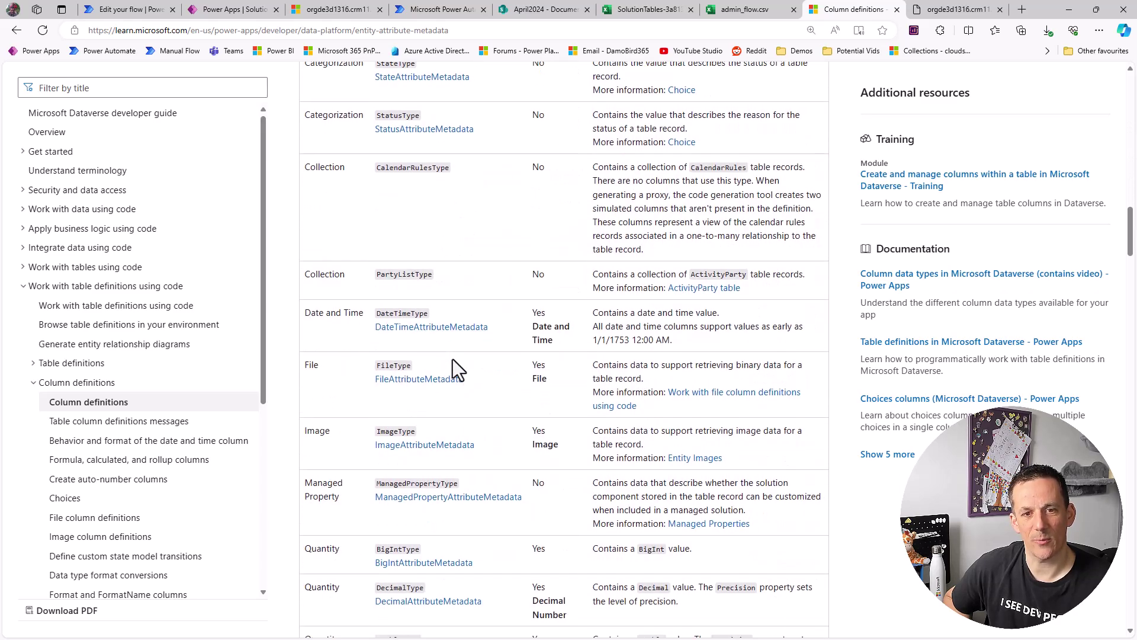
scroll(453, 362, down, 12)
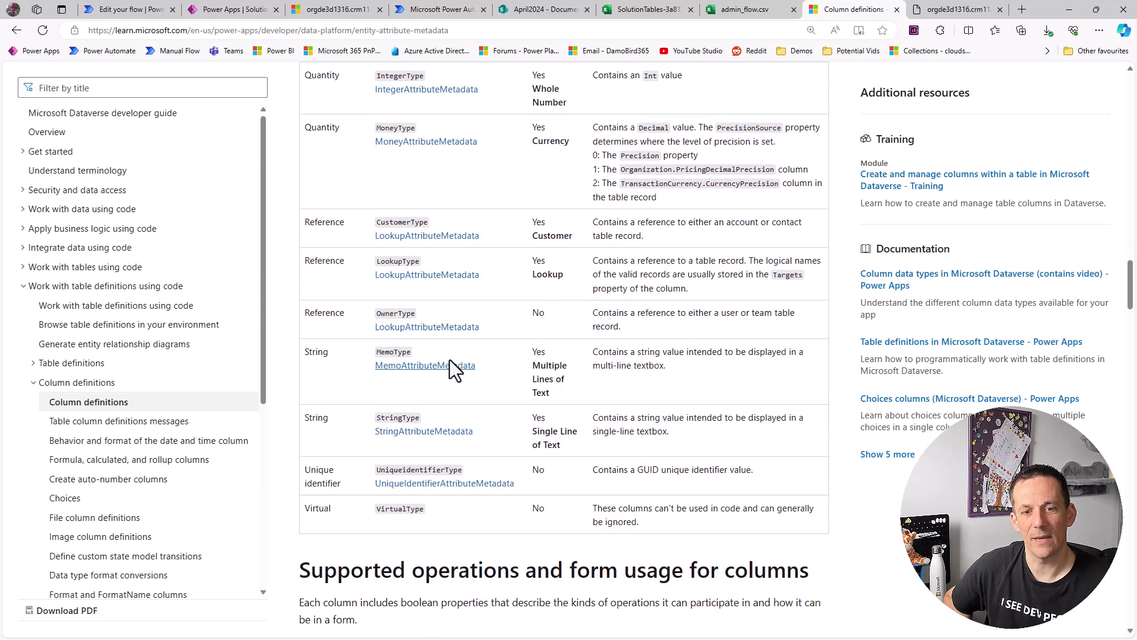
scroll(449, 359, down, 1)
key(ctrl+3)
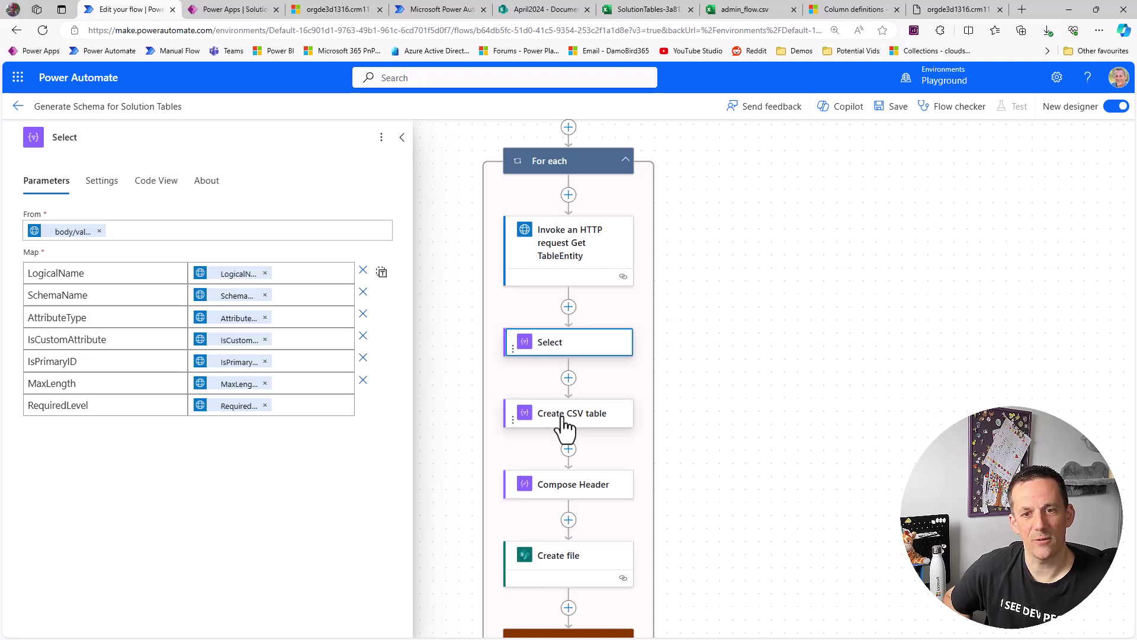
Inspect the Create CSV table and Compose Header inputs, then view the generated admin_flow.csv
click(564, 425)
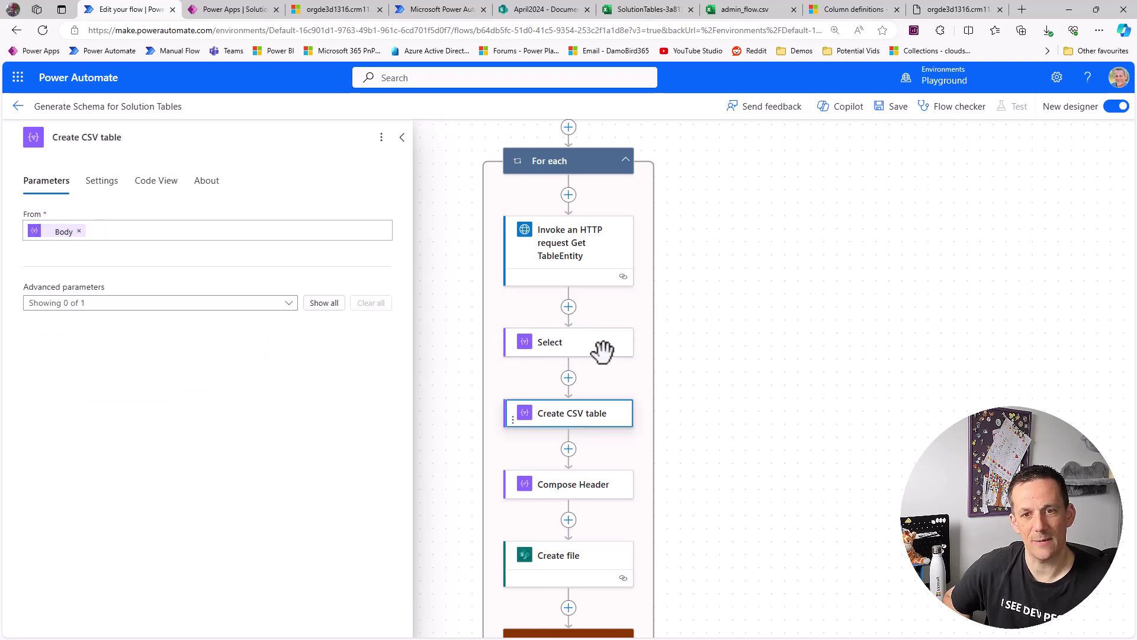
click(561, 484)
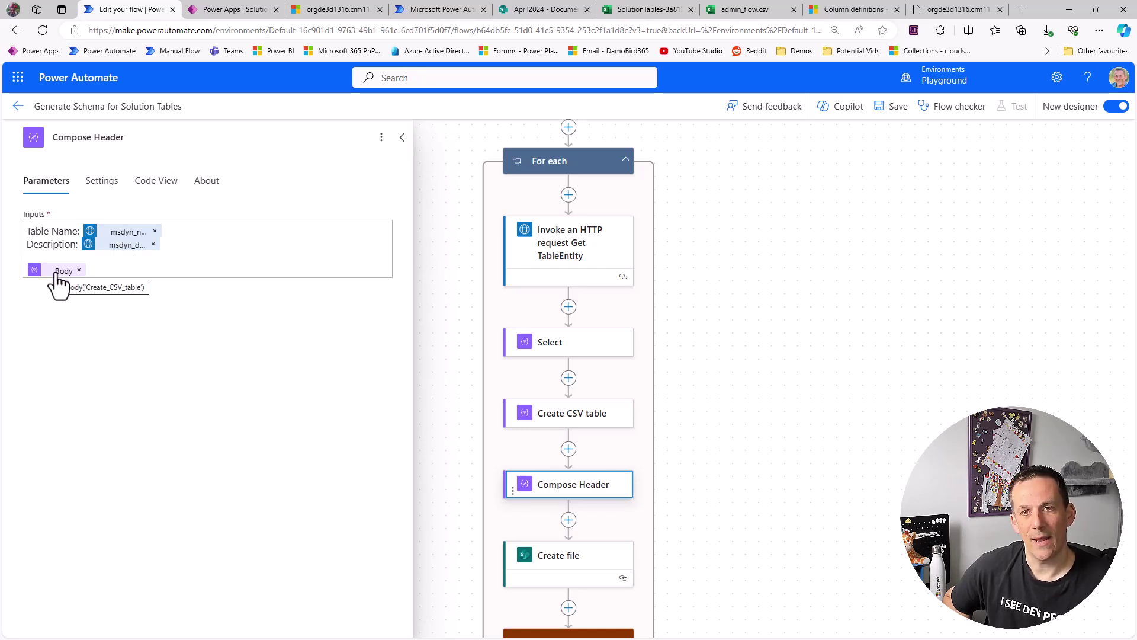
click(740, 11)
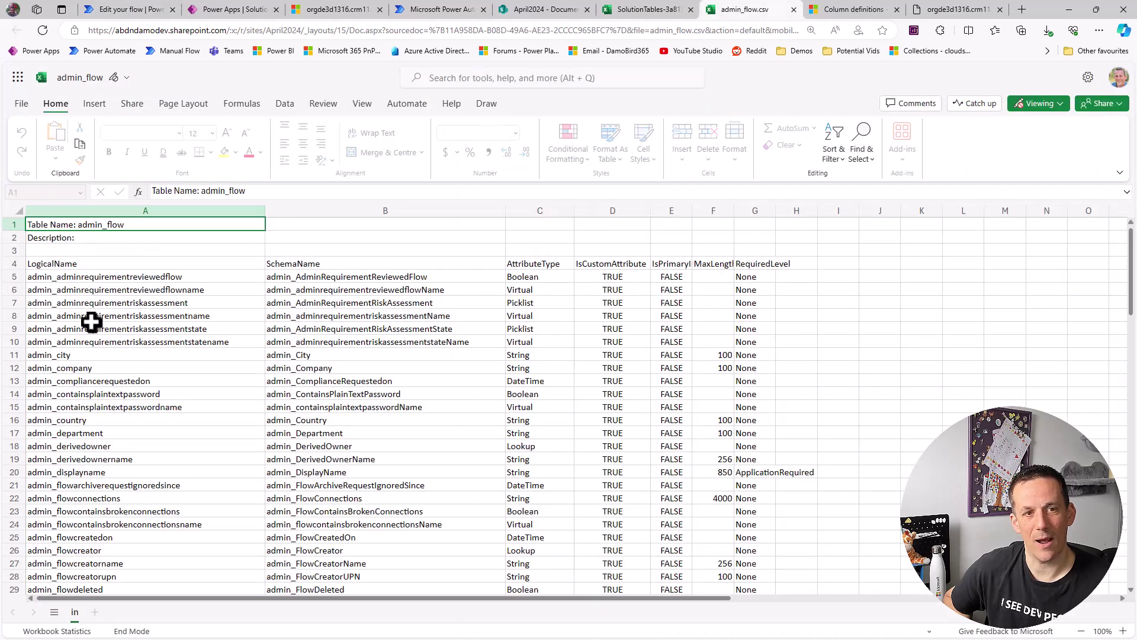
Point out the empty Description row in admin_flow.csv, then open the Create file step's settings
click(48, 238)
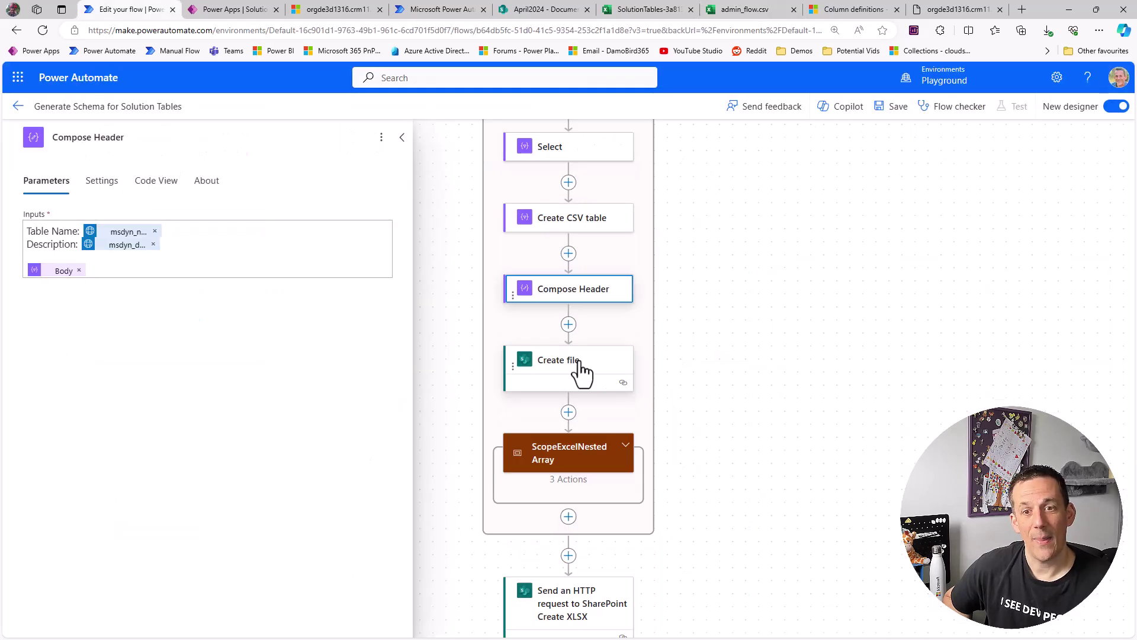
click(580, 373)
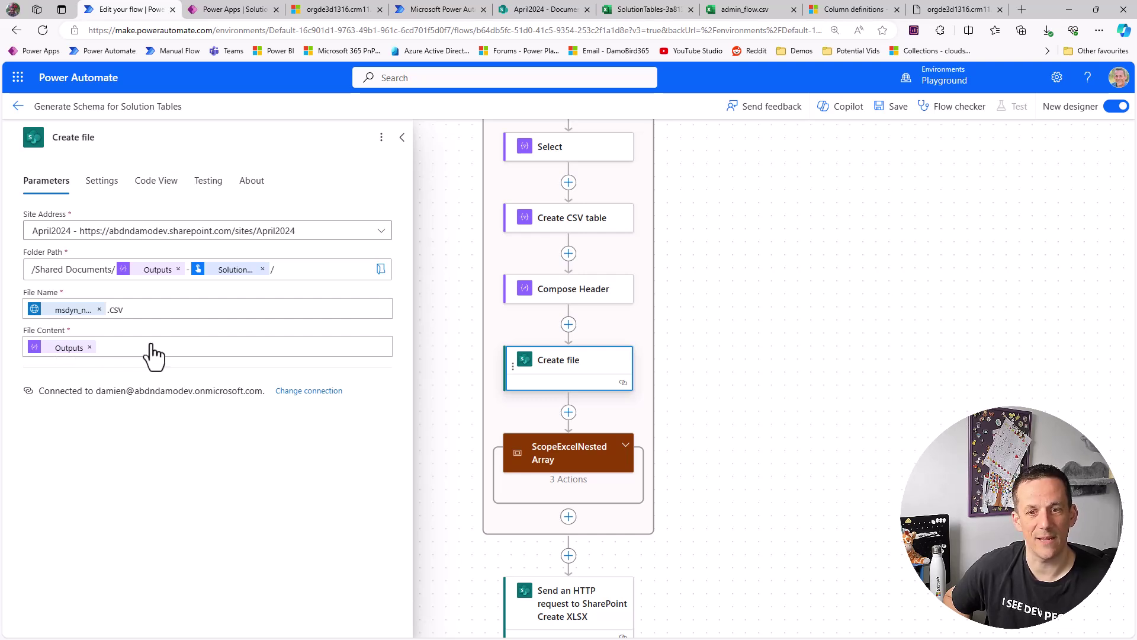
Expand ScopeExcelNestedArray and show SelectColumnDefinition's eight-field mapping starting with EntityLogicalName
click(616, 450)
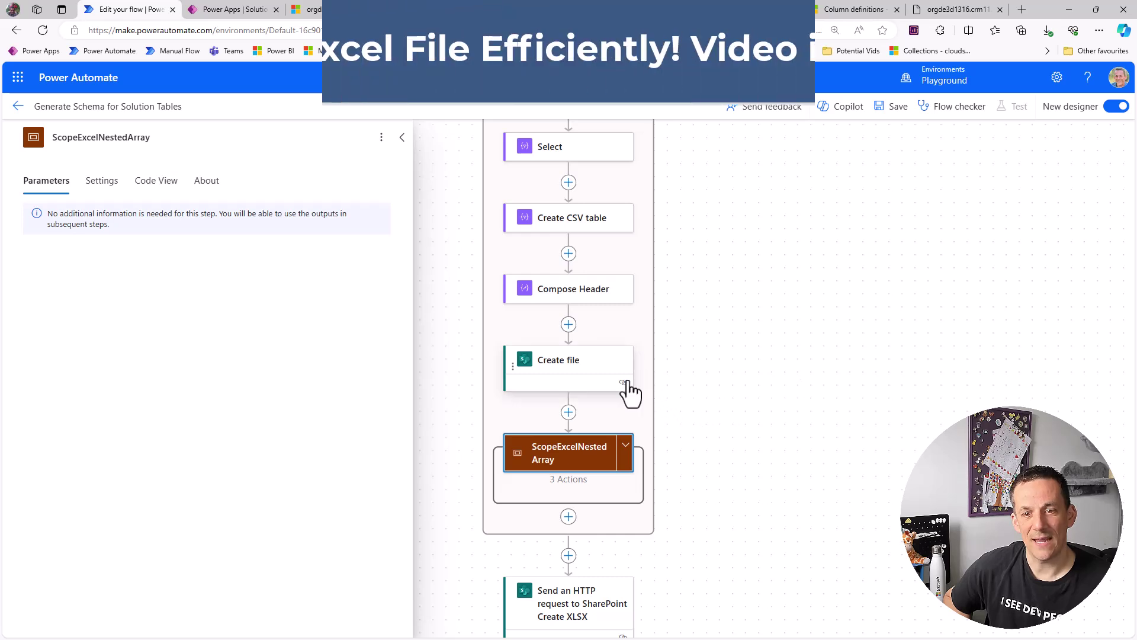
click(625, 453)
scroll(755, 404, down, 2)
scroll(755, 403, down, 1)
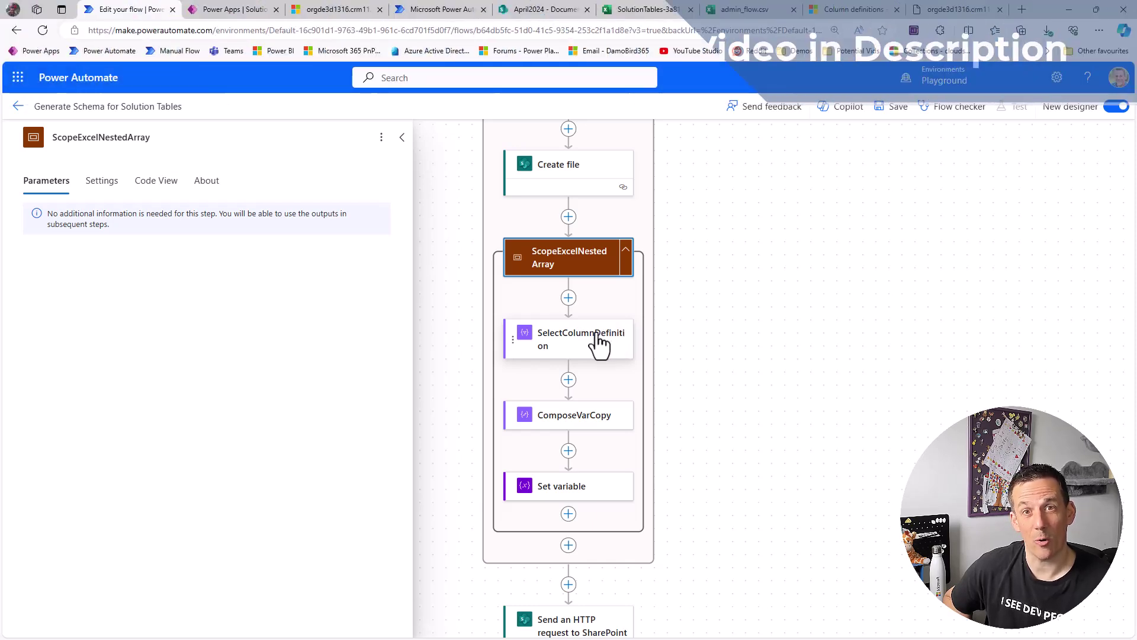
click(559, 347)
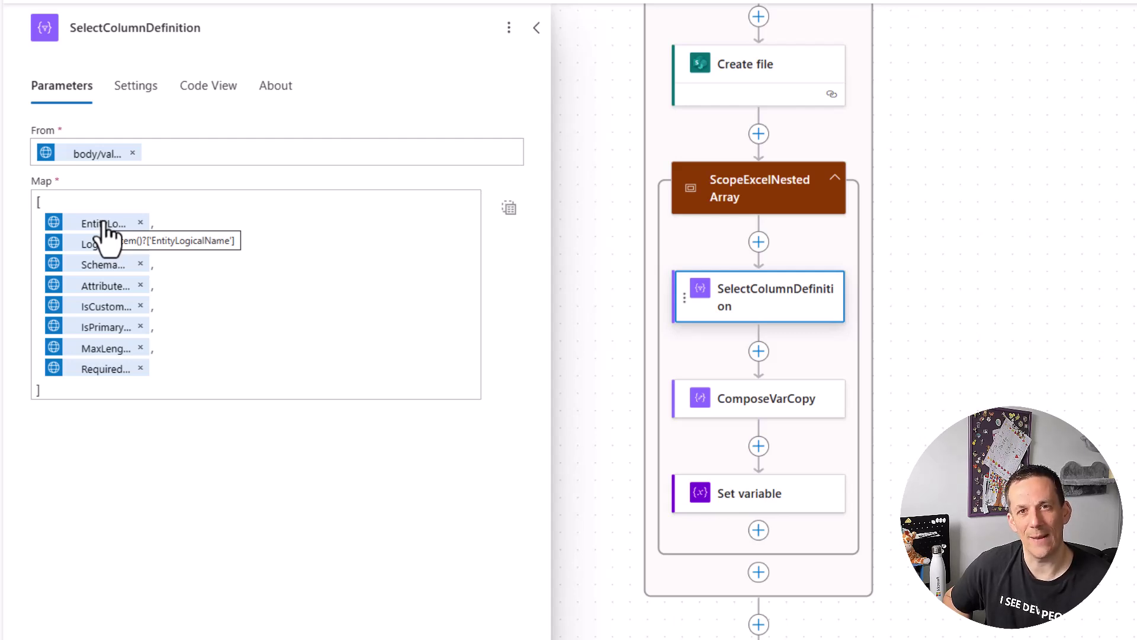
Inspect ComposeVarCopy and the Set variable union that appends SelectColumnDefinition into ArrayOfTableData
click(797, 402)
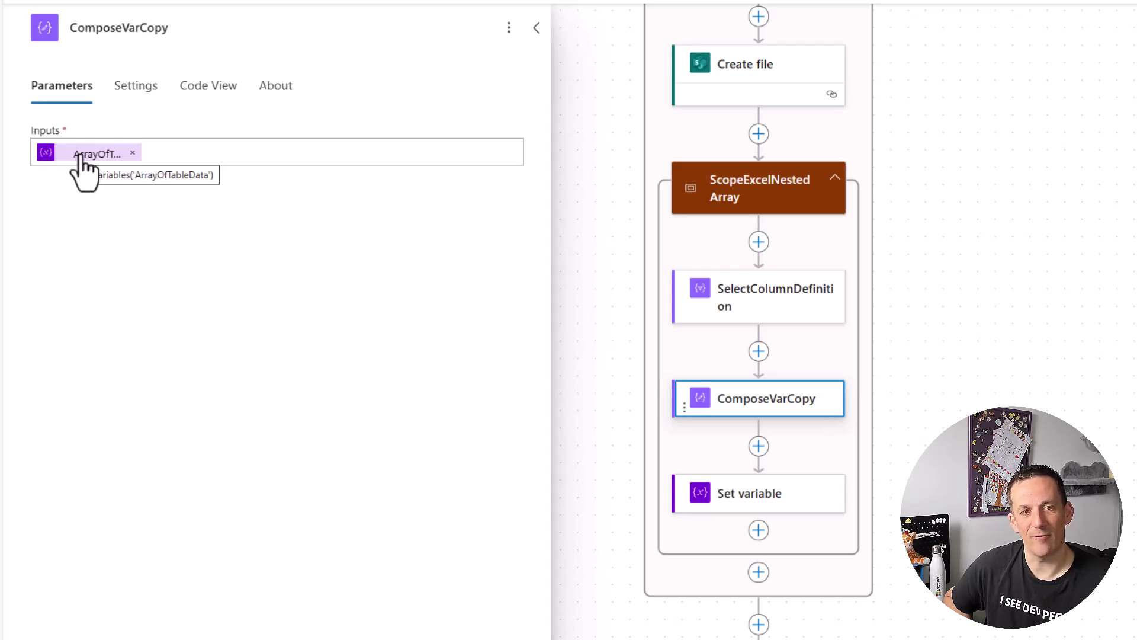
click(764, 504)
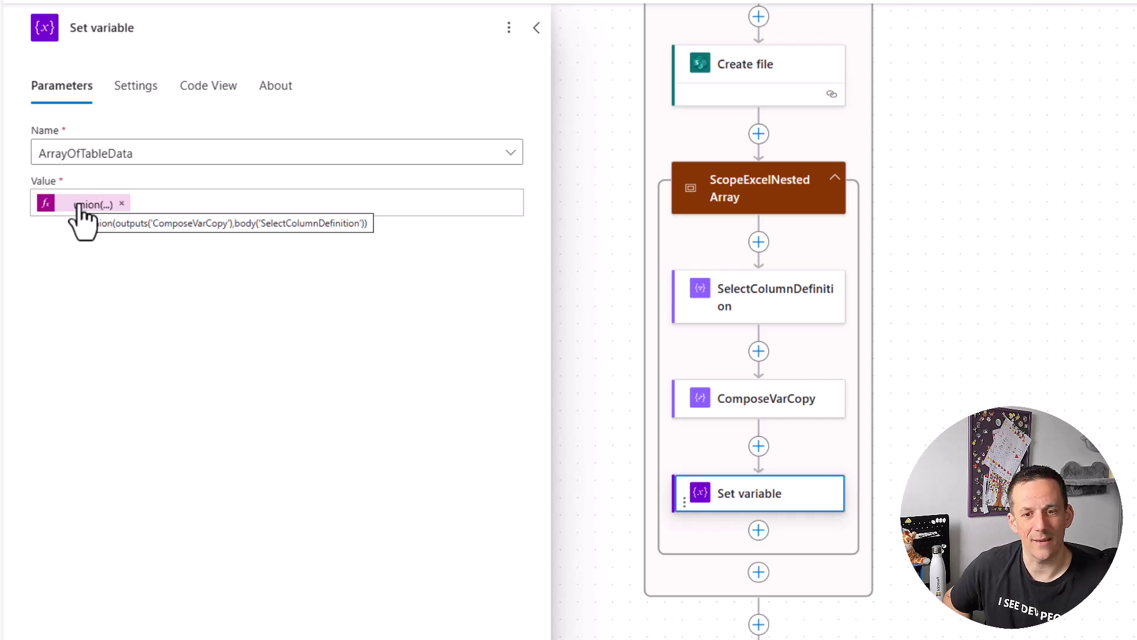
scroll(909, 446, down, 6)
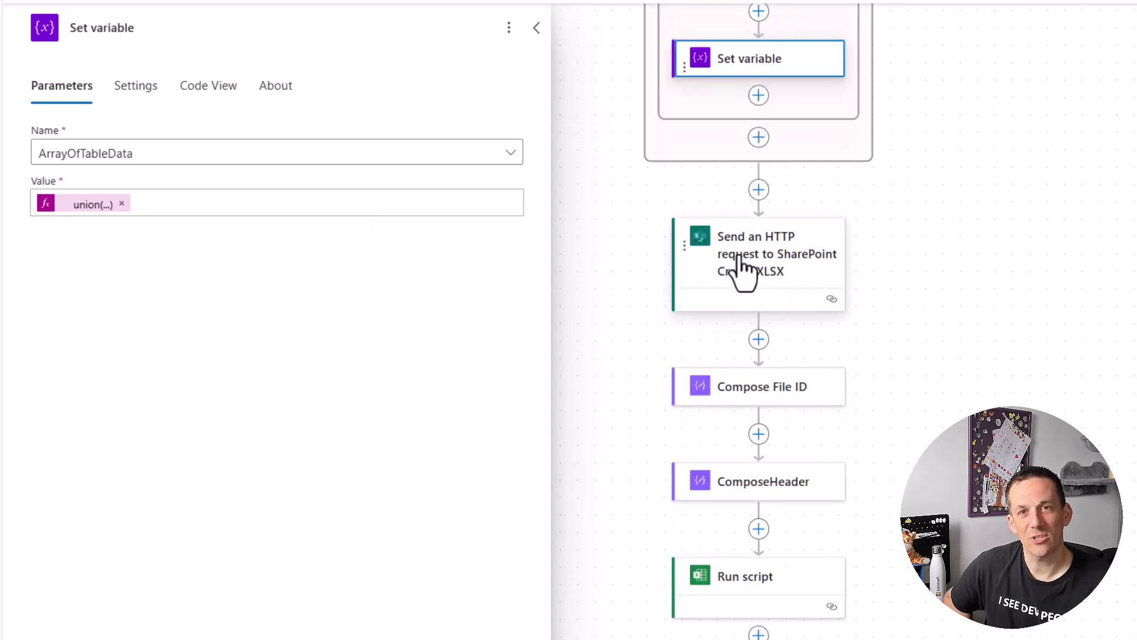
Inspect the XLSX-creating HTTP request, Compose File ID, ComposeHeader column array and Run script steps
click(755, 253)
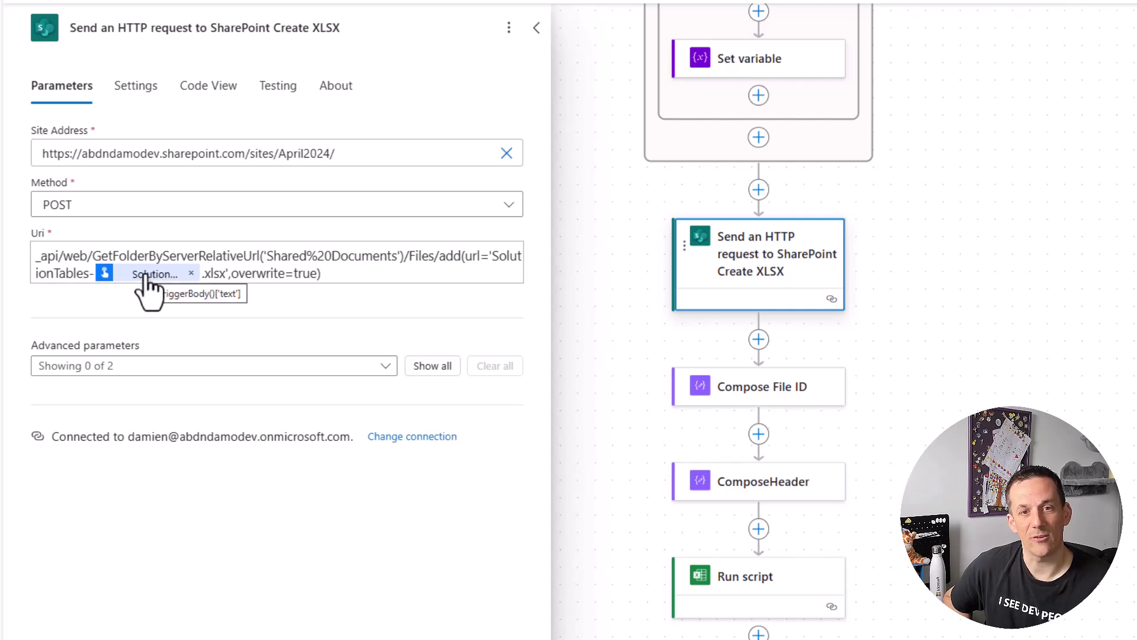
click(785, 388)
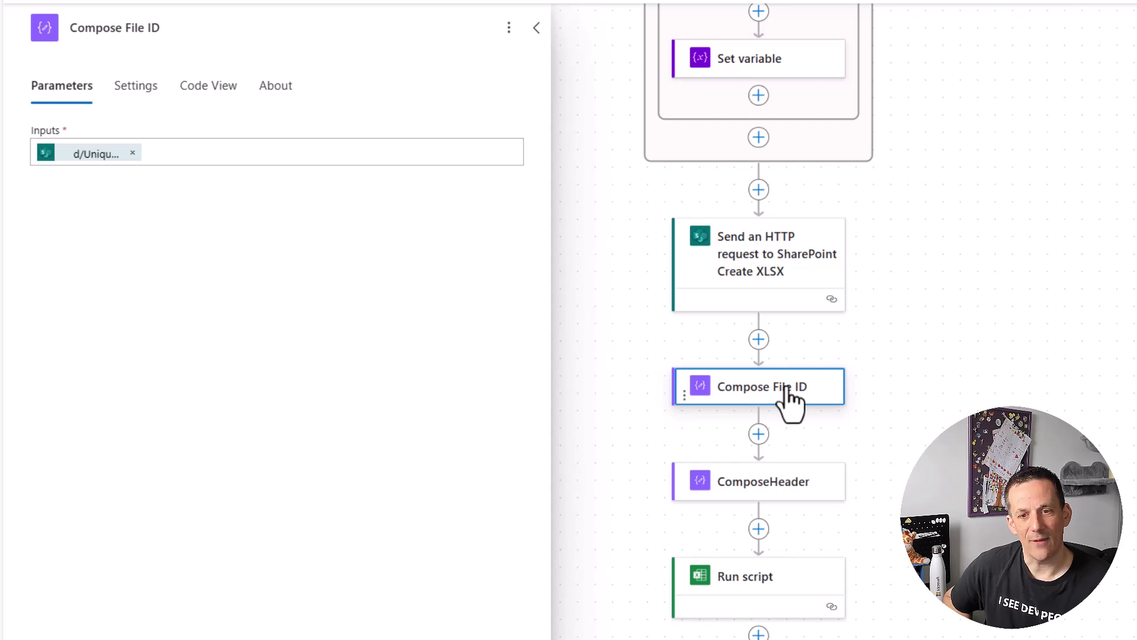
click(787, 489)
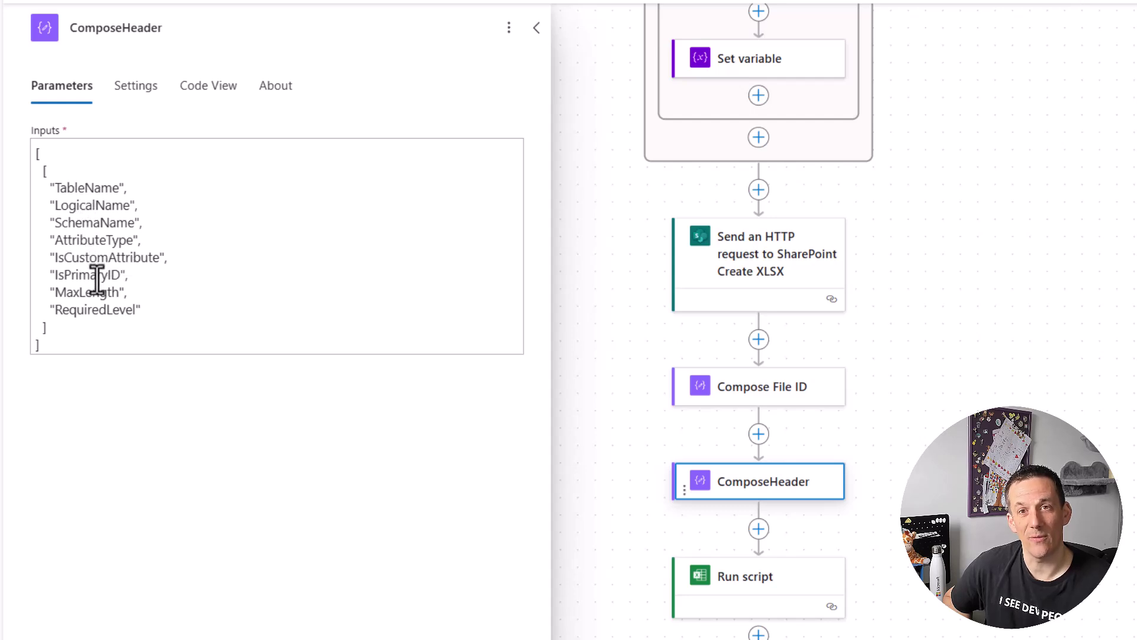
click(799, 591)
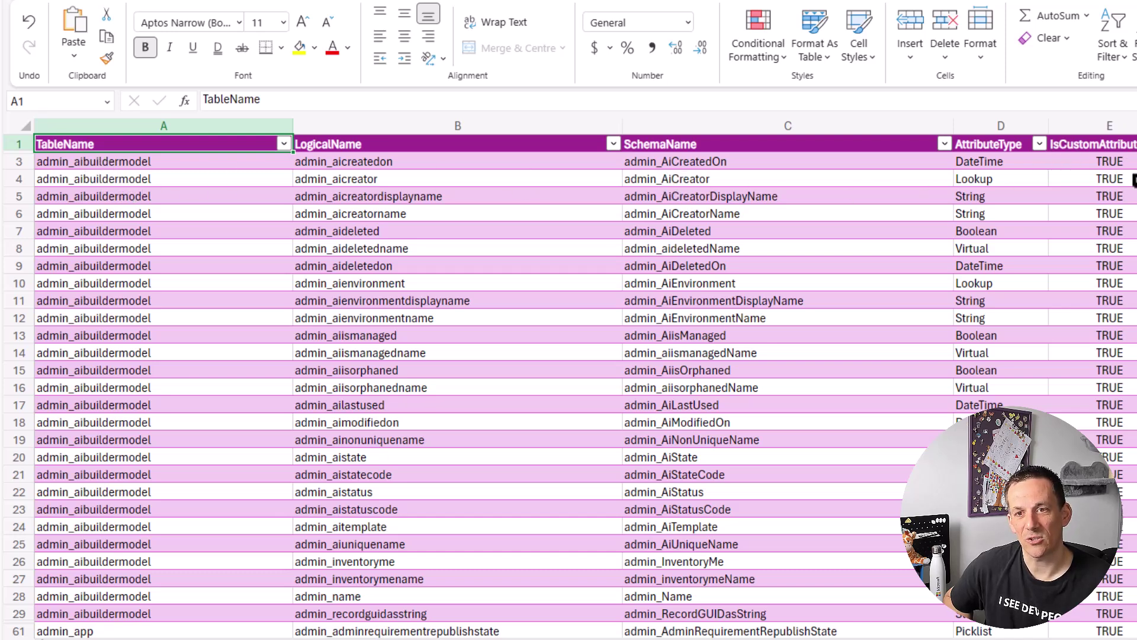
scroll(183, 379, down, 15)
scroll(195, 385, down, 20)
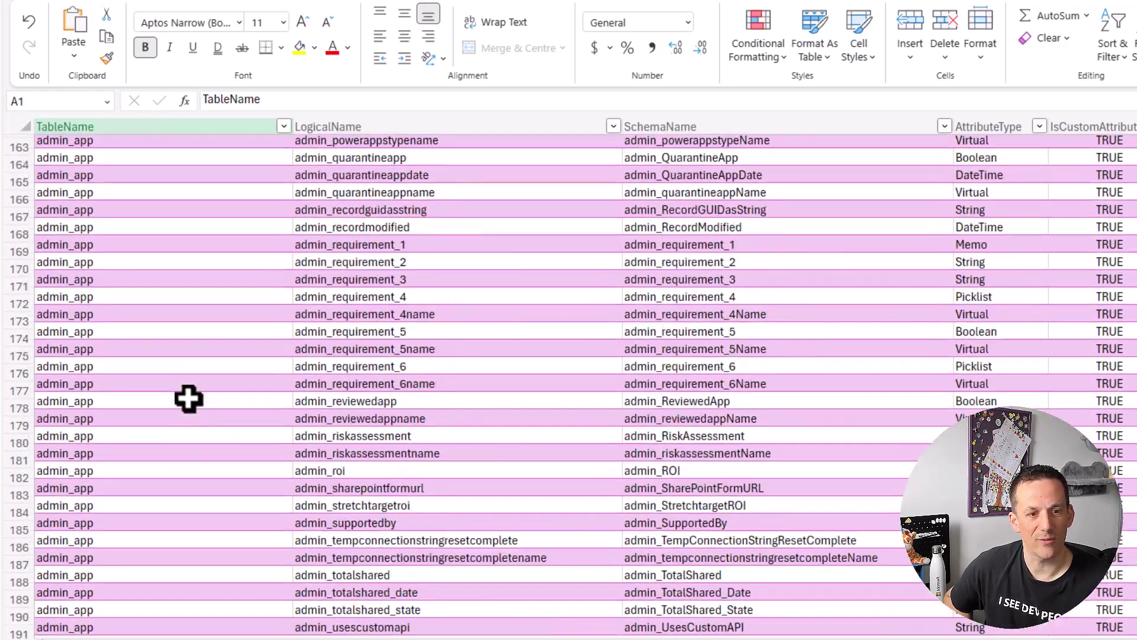
scroll(188, 402, down, 20)
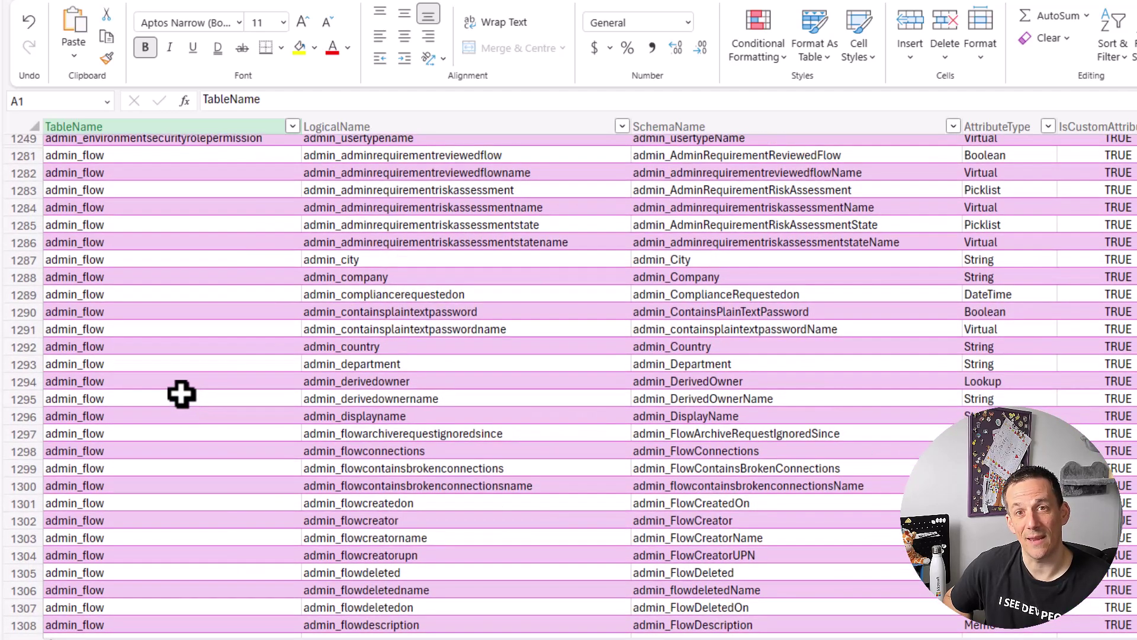
drag(114, 157, 142, 556)
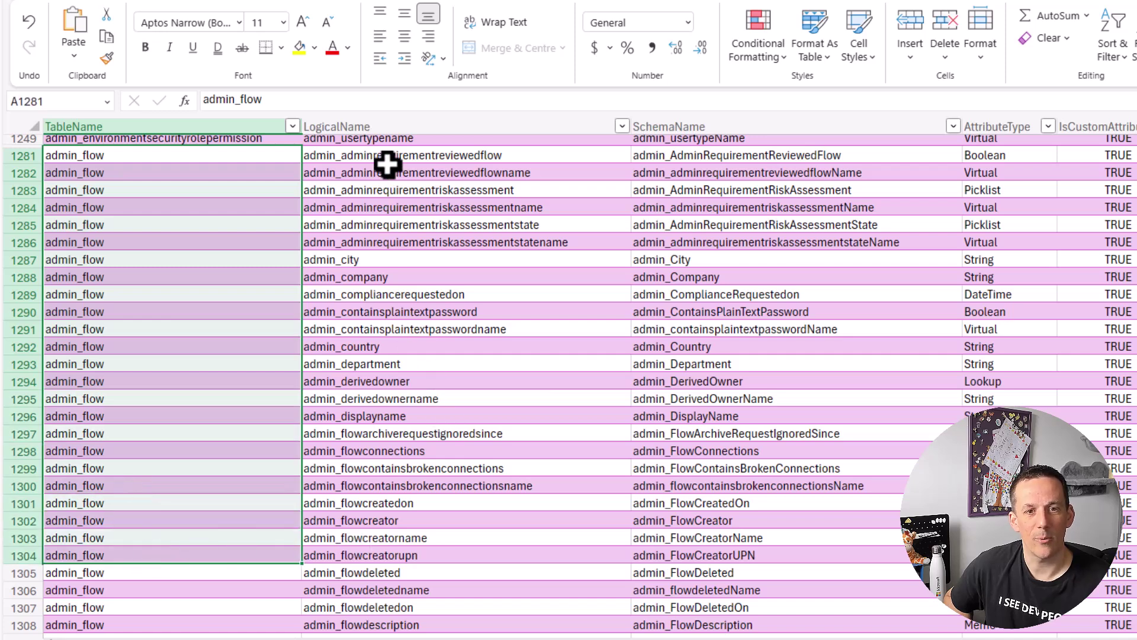
drag(386, 156, 438, 604)
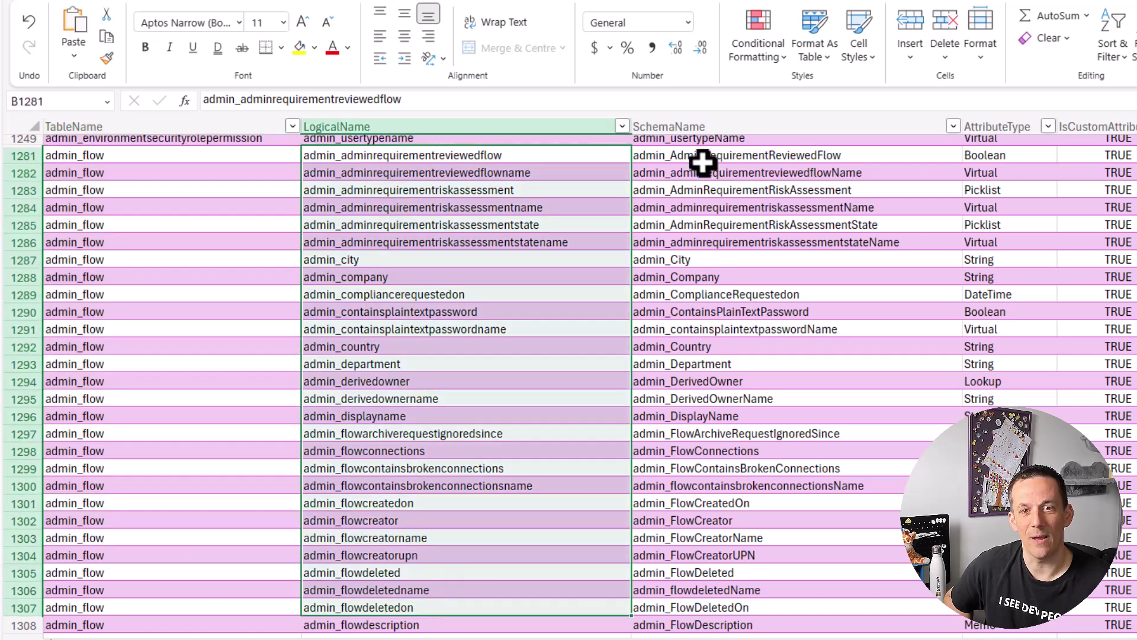